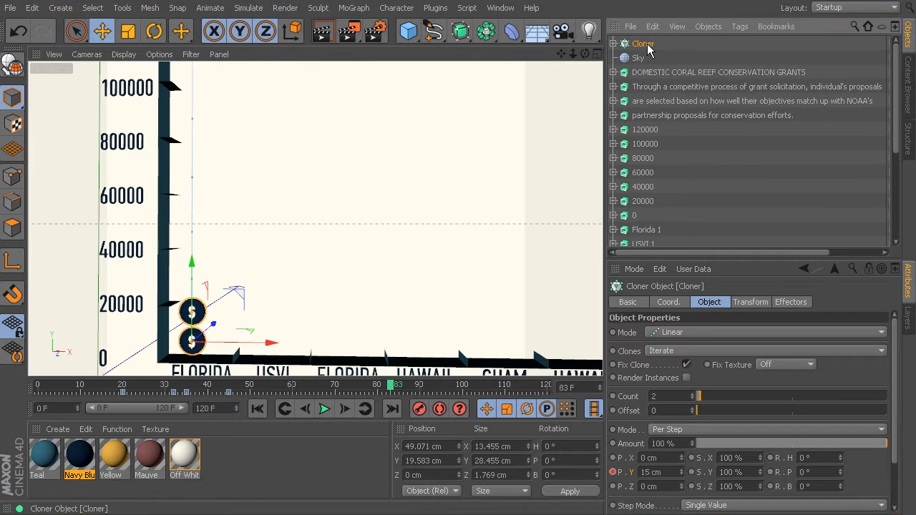
Step: Rename the Cloner object as "flo col 1"
{"action": "double_click", "coordinate": [643, 44]}
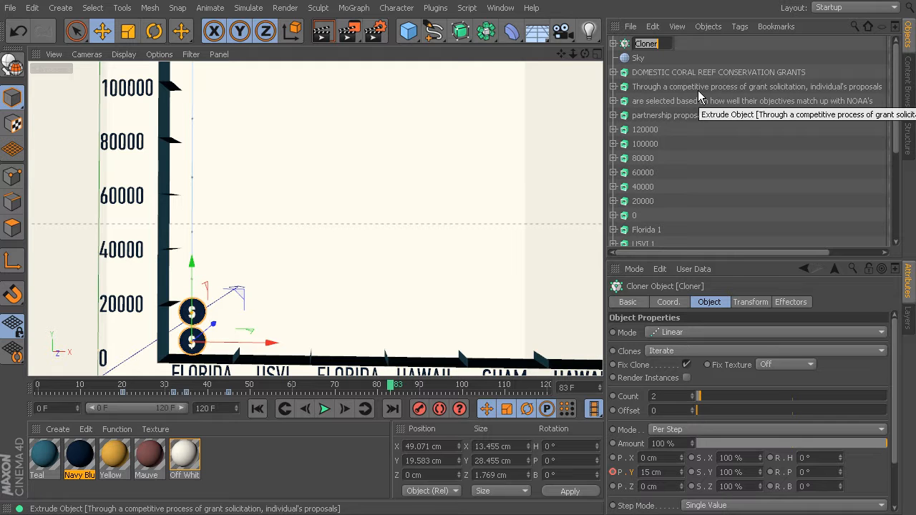
{"action": "type", "text": "flo col 1"}
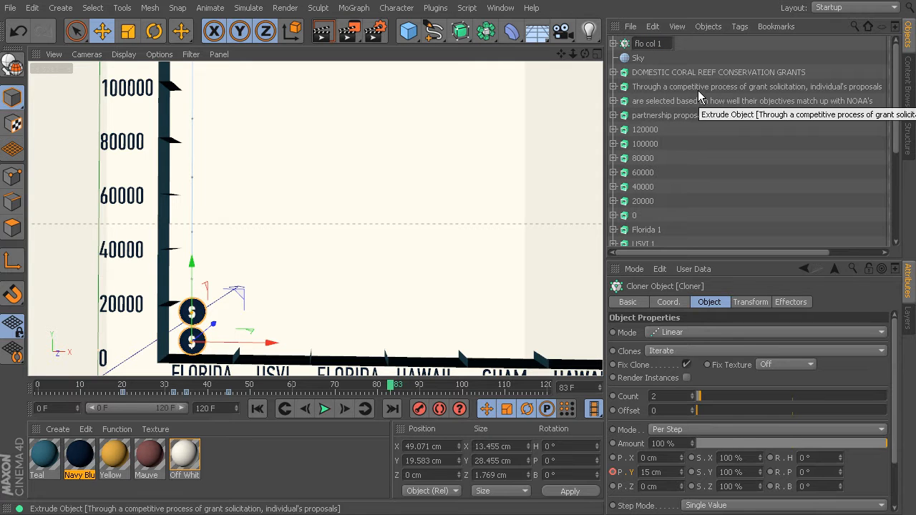
{"action": "key", "text": "Return"}
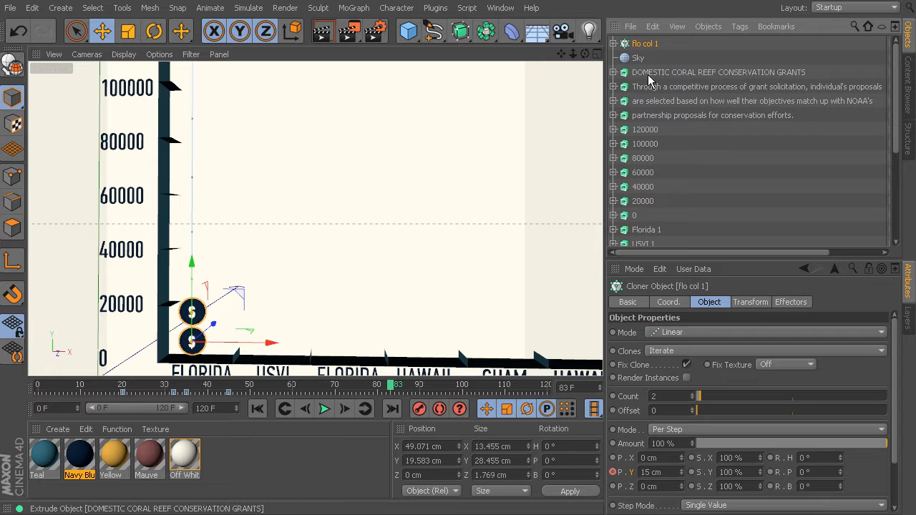
Step: Duplicate the flo col 1 cloner and rename the copy as "flo col 2"
{"action": "left_click_drag", "start_coordinate": [642, 45], "coordinate": [642, 50], "text": "ctrl"}
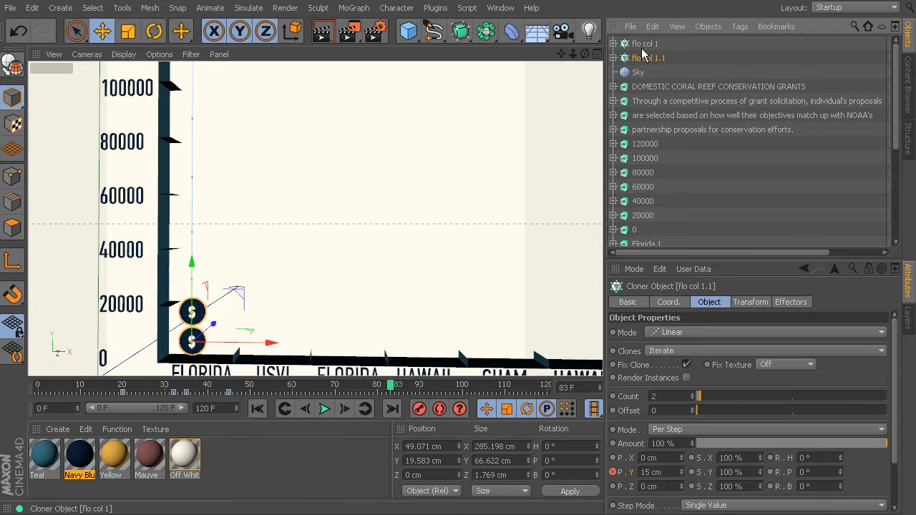
{"action": "double_click", "coordinate": [647, 58]}
{"action": "type", "text": "fc"}
{"action": "key", "text": "BackSpace"}
{"action": "type", "text": "lo"}
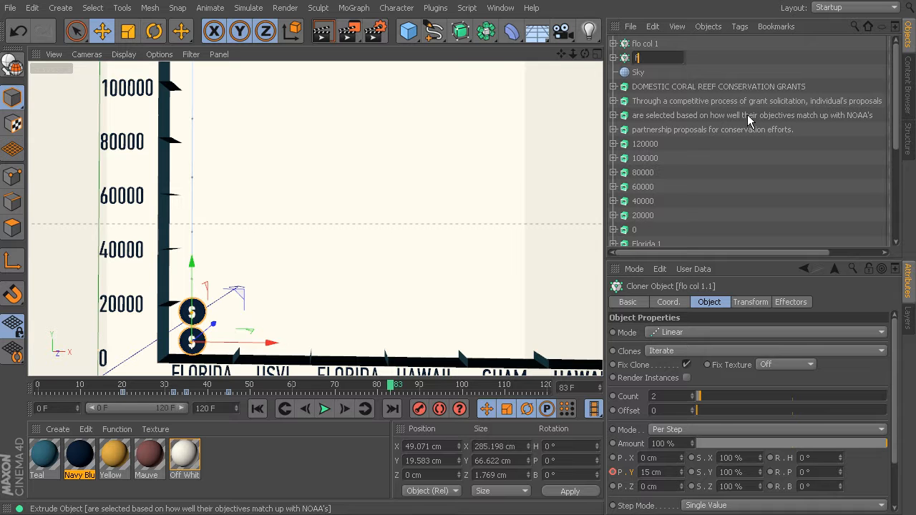
{"action": "type", "text": " col 2"}
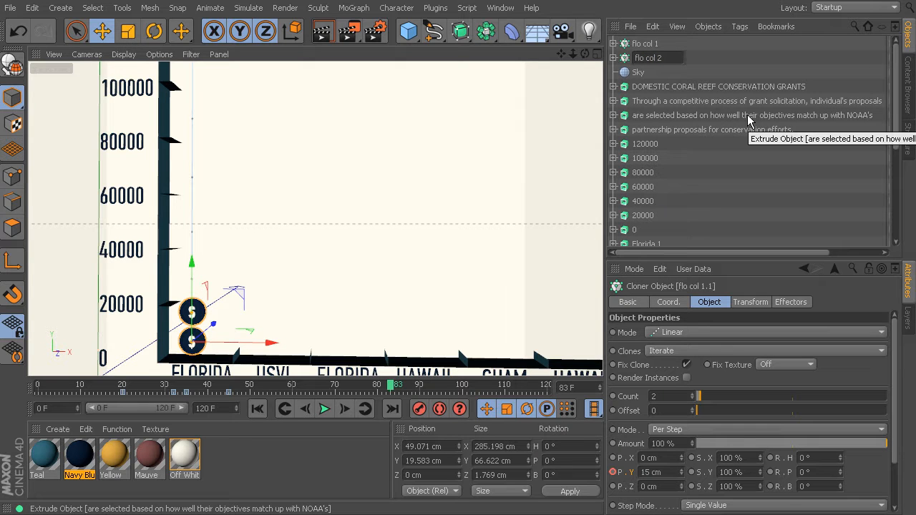
{"action": "key", "text": "Return"}
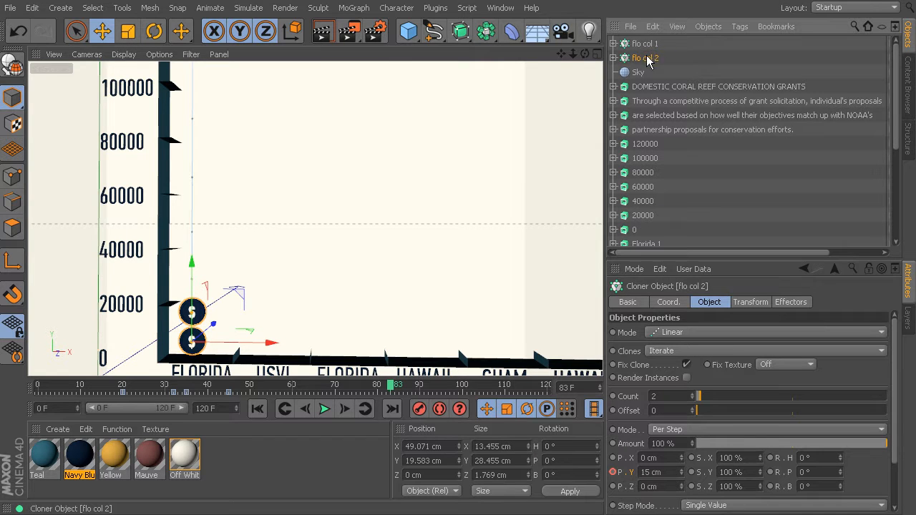
Step: In the Front view, move flo col 2 along X to sit beside flo col 1, and centre the pair above the first FLORIDA label
{"action": "scroll", "coordinate": [222, 347], "scroll_direction": "up", "scroll_amount": 3}
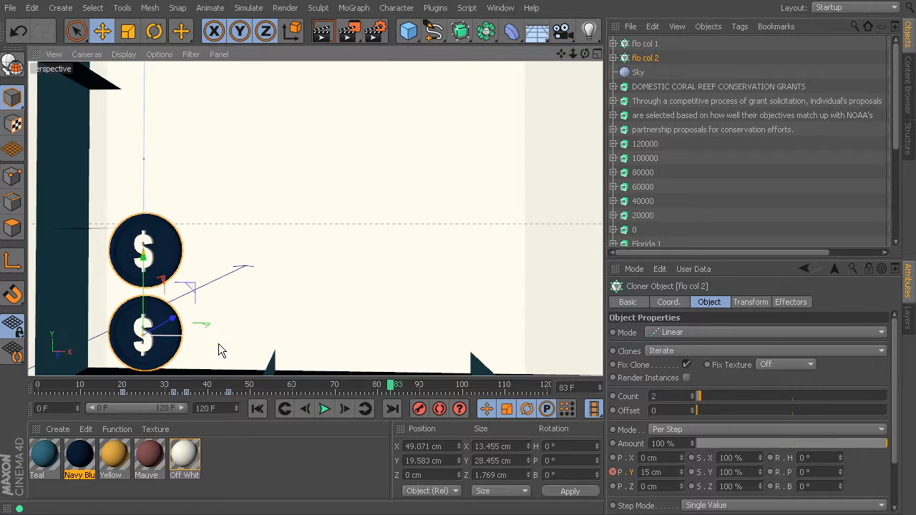
{"action": "middle_click", "coordinate": [353, 283]}
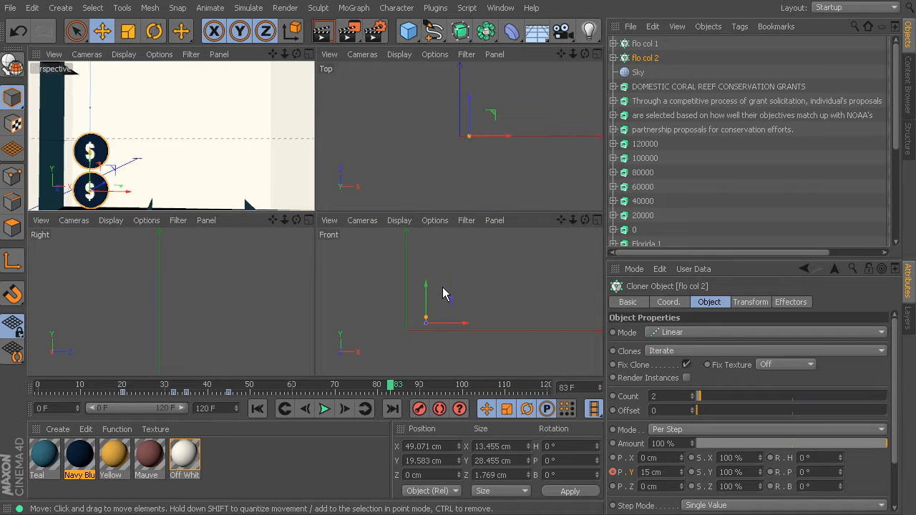
{"action": "middle_click", "coordinate": [387, 308]}
{"action": "scroll", "coordinate": [245, 246], "scroll_direction": "up", "scroll_amount": 5}
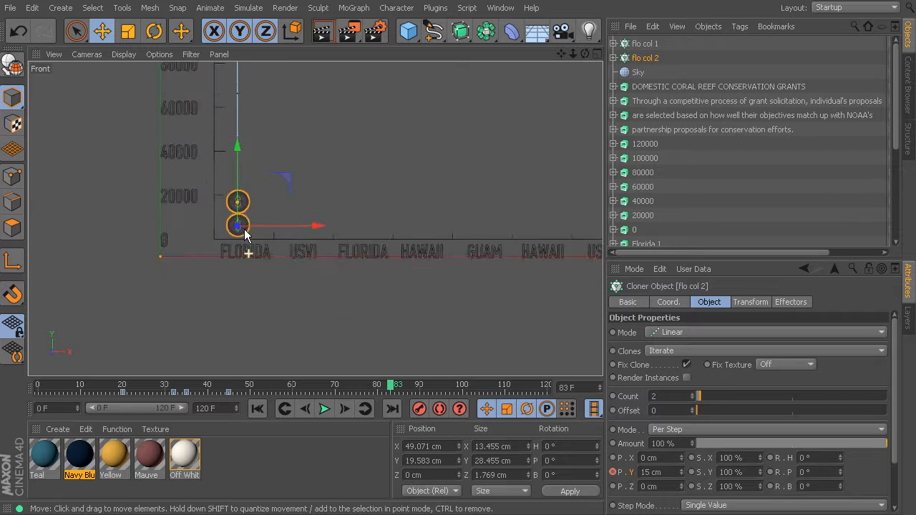
{"action": "scroll", "coordinate": [220, 161], "scroll_direction": "up", "scroll_amount": 2}
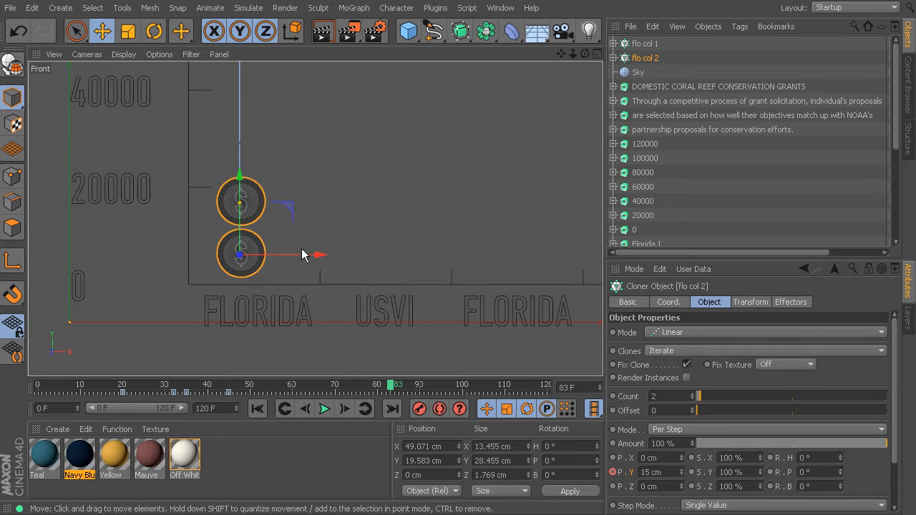
{"action": "left_click_drag", "start_coordinate": [283, 252], "coordinate": [334, 258]}
{"action": "left_click", "coordinate": [647, 44], "text": "ctrl"}
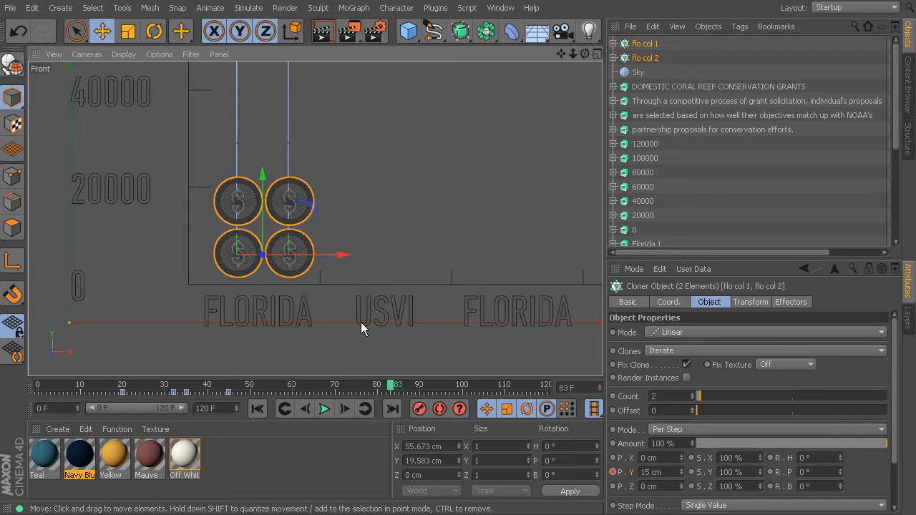
{"action": "left_click", "coordinate": [727, 48]}
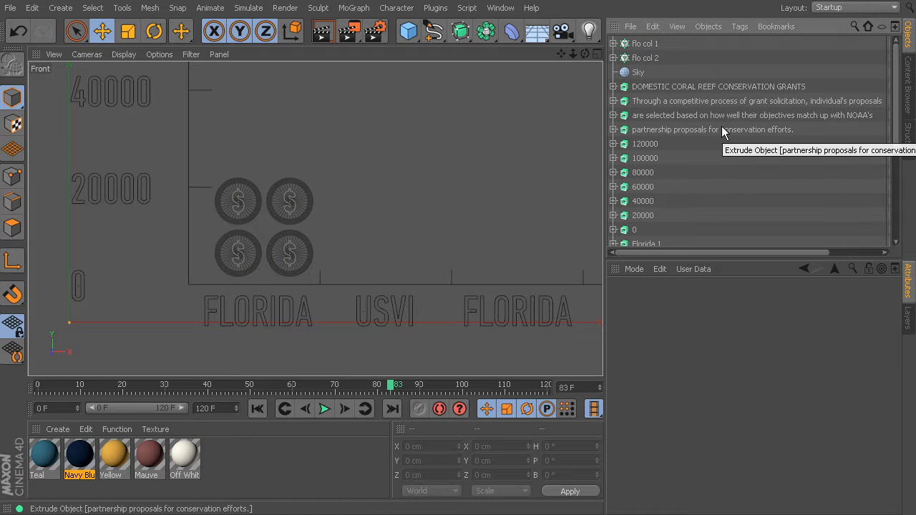
Step: Return to the Perspective view, frame the chart, and scrub the timeline to review how the two coin columns animate
{"action": "middle_click", "coordinate": [502, 95]}
{"action": "middle_click", "coordinate": [178, 105]}
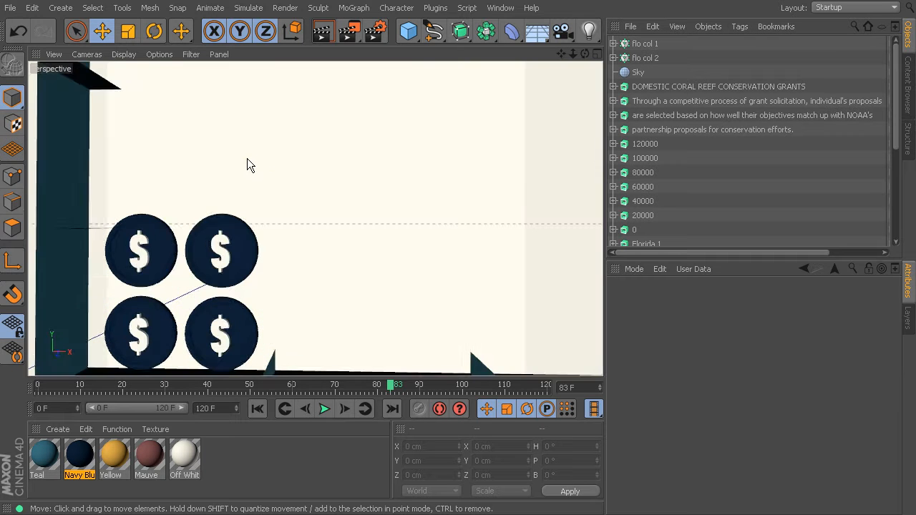
{"action": "scroll", "coordinate": [258, 151], "scroll_direction": "down", "scroll_amount": 7}
{"action": "left_click_drag", "start_coordinate": [300, 126], "coordinate": [342, 150], "text": "alt"}
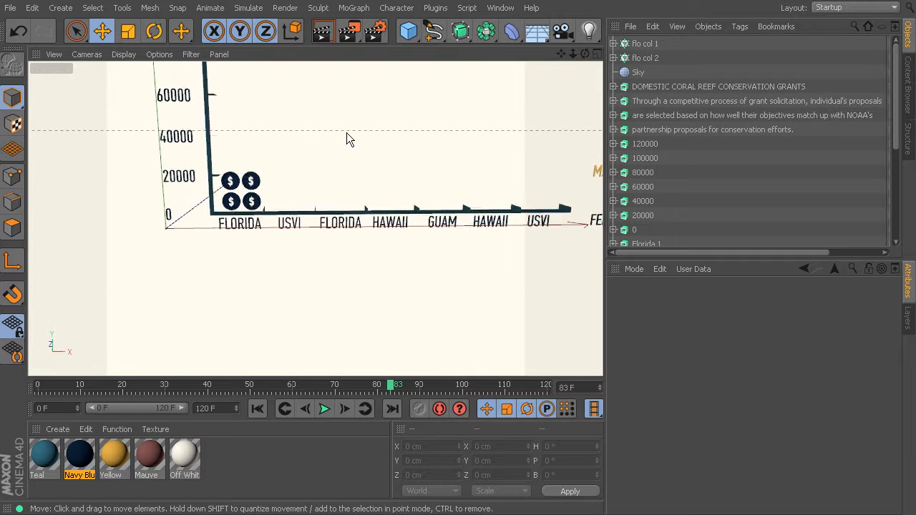
{"action": "middle_click_drag", "start_coordinate": [341, 150], "coordinate": [320, 184], "text": "alt"}
{"action": "left_click_drag", "start_coordinate": [85, 386], "coordinate": [218, 421]}
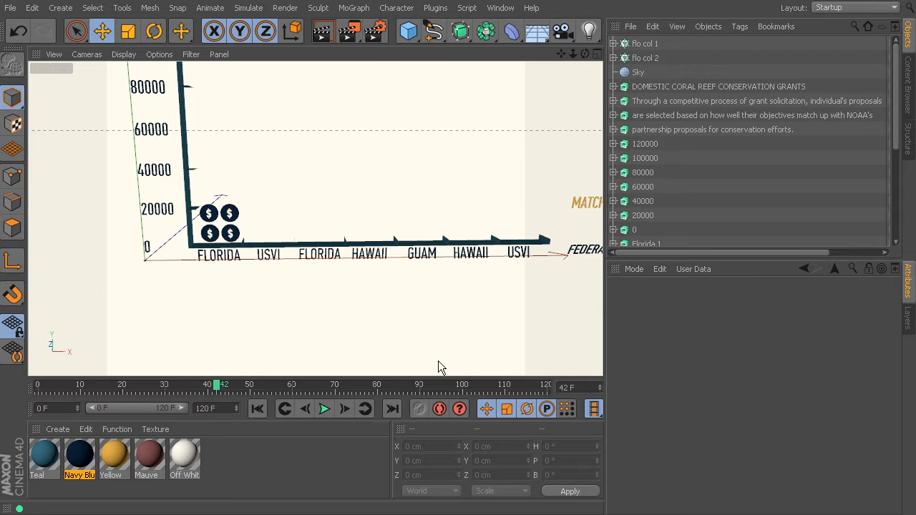
Step: Shift all of flo col 2's keyframes two frames later, with the first one at frame 22
{"action": "left_click", "coordinate": [652, 57]}
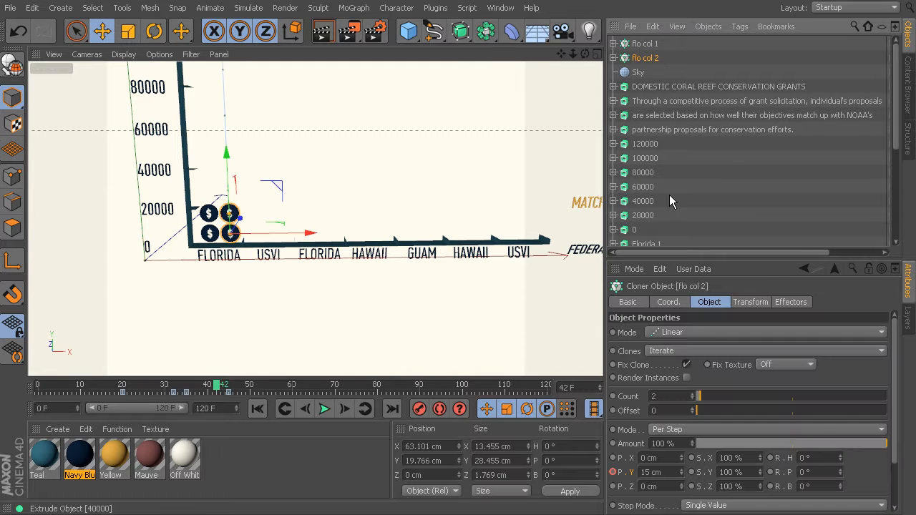
{"action": "left_click", "coordinate": [652, 45], "text": "ctrl"}
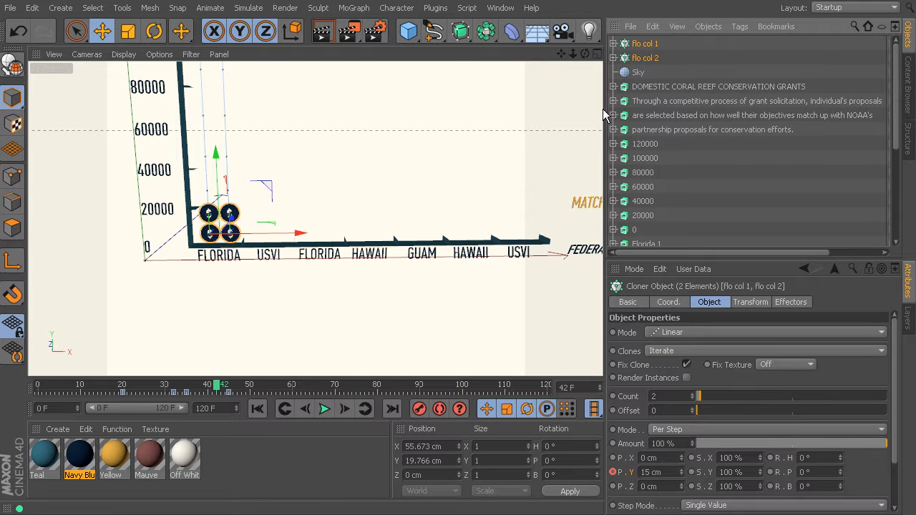
{"action": "left_click_drag", "start_coordinate": [149, 385], "coordinate": [124, 411]}
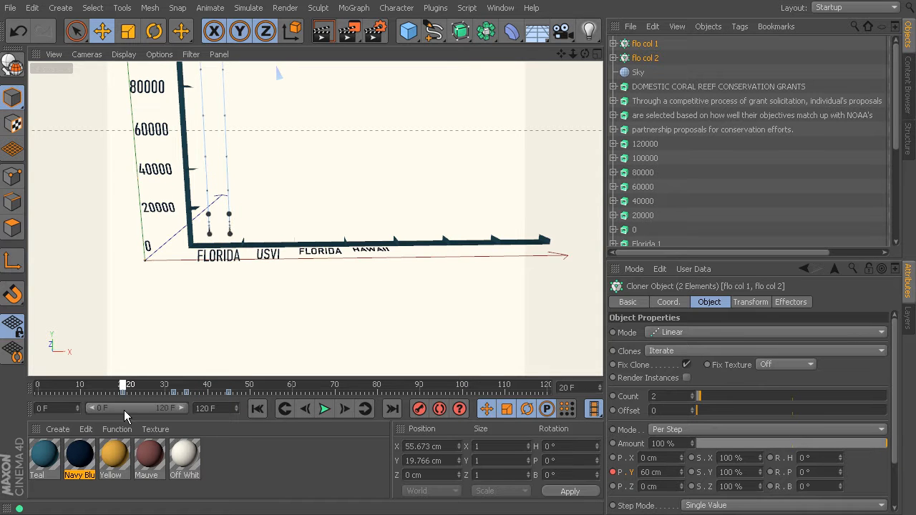
{"action": "left_click", "coordinate": [345, 409]}
{"action": "left_click", "coordinate": [345, 409]}
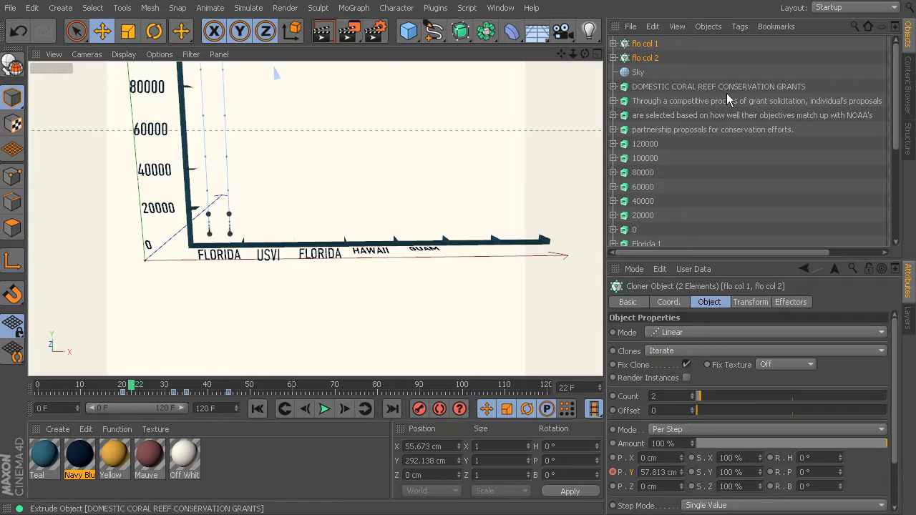
{"action": "left_click", "coordinate": [662, 60]}
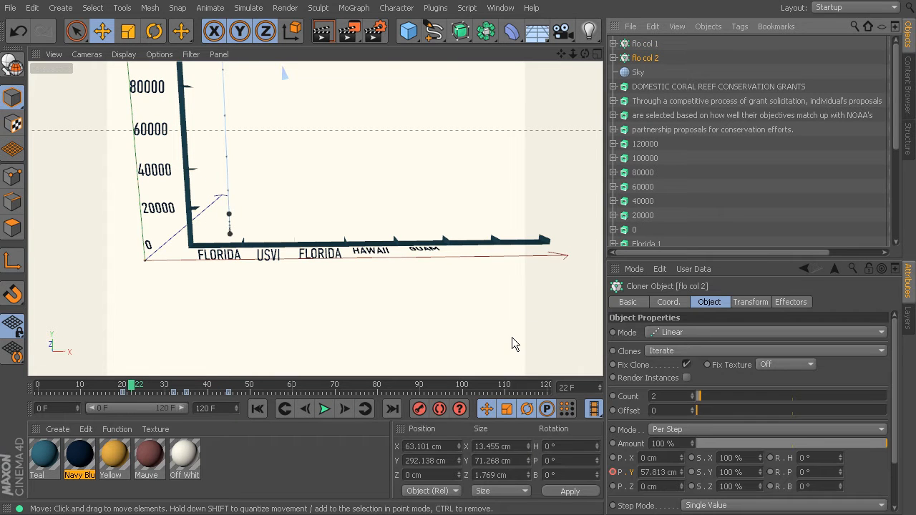
{"action": "left_click_drag", "start_coordinate": [250, 391], "coordinate": [238, 461]}
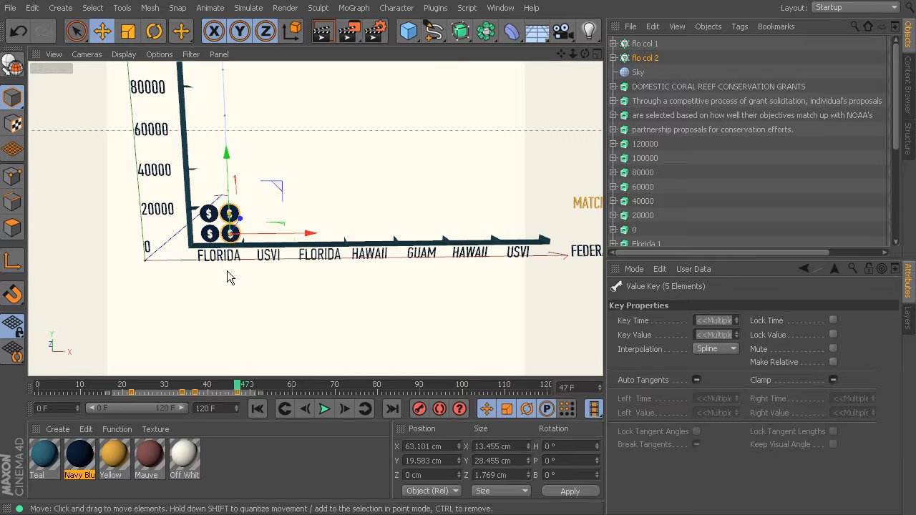
Step: Replace the Navy Blue material on flo col 2's coinbody with Yellow and scrub the timeline to check the animation
{"action": "left_click", "coordinate": [614, 58]}
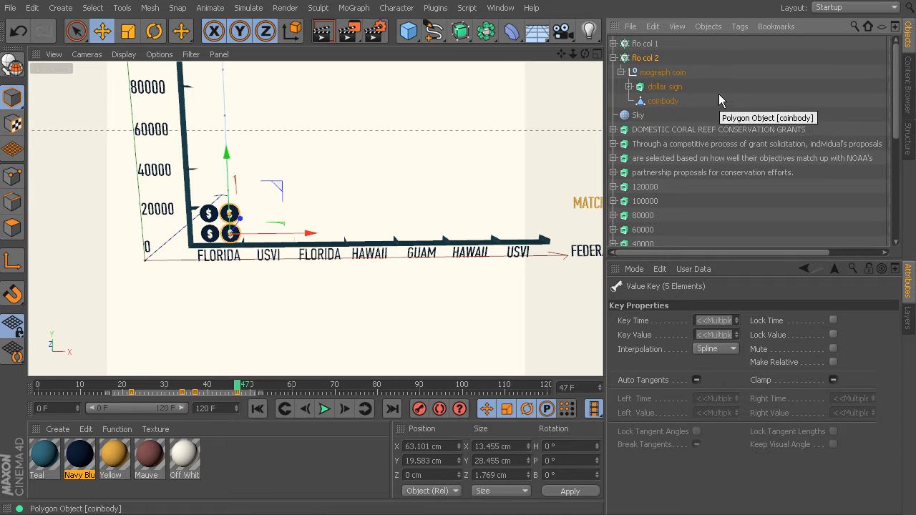
{"action": "left_click", "coordinate": [708, 117]}
{"action": "left_click", "coordinate": [666, 87]}
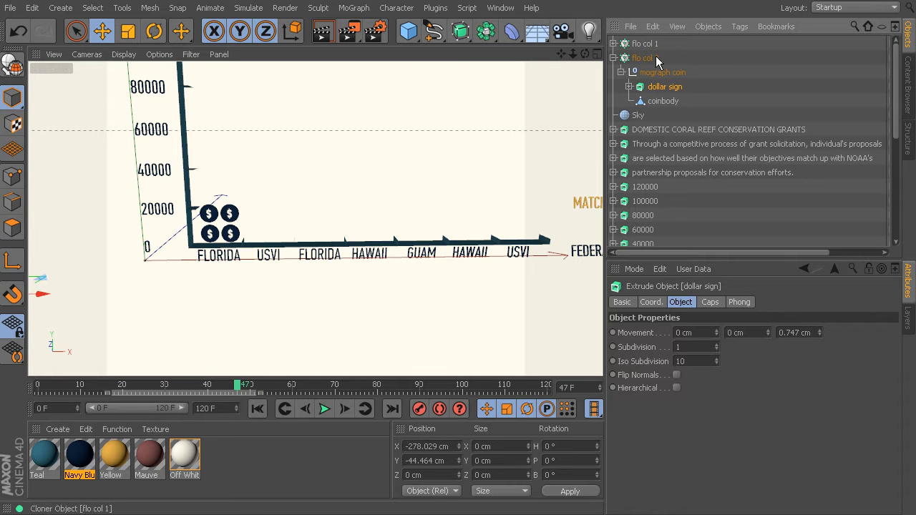
{"action": "left_click", "coordinate": [629, 86]}
{"action": "left_click", "coordinate": [629, 87]}
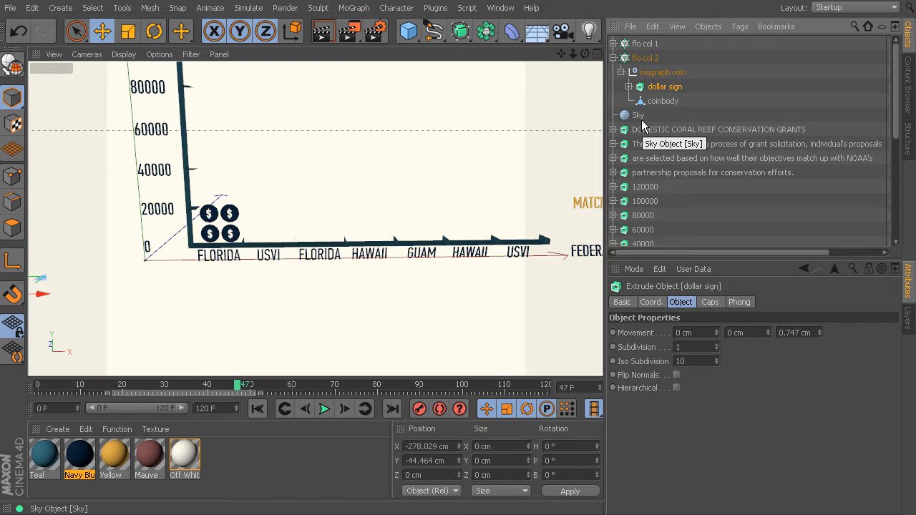
{"action": "left_click", "coordinate": [667, 100]}
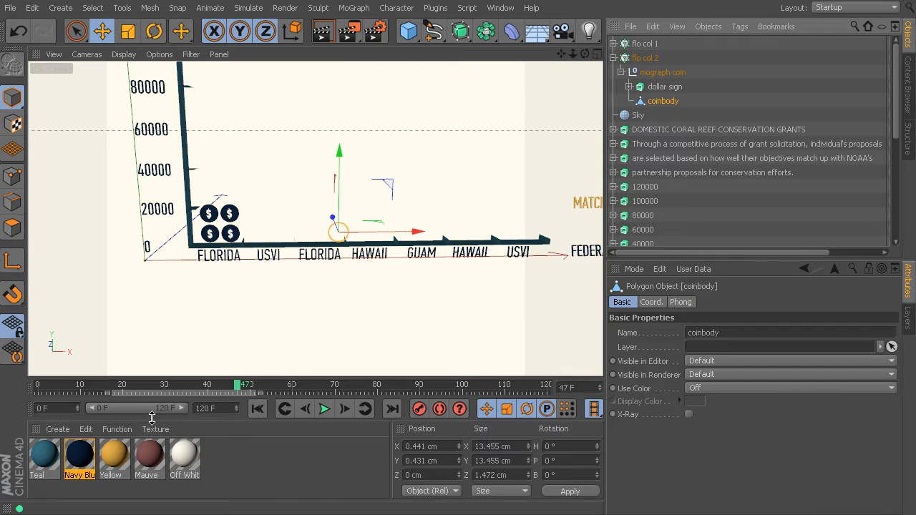
{"action": "left_click", "coordinate": [615, 44]}
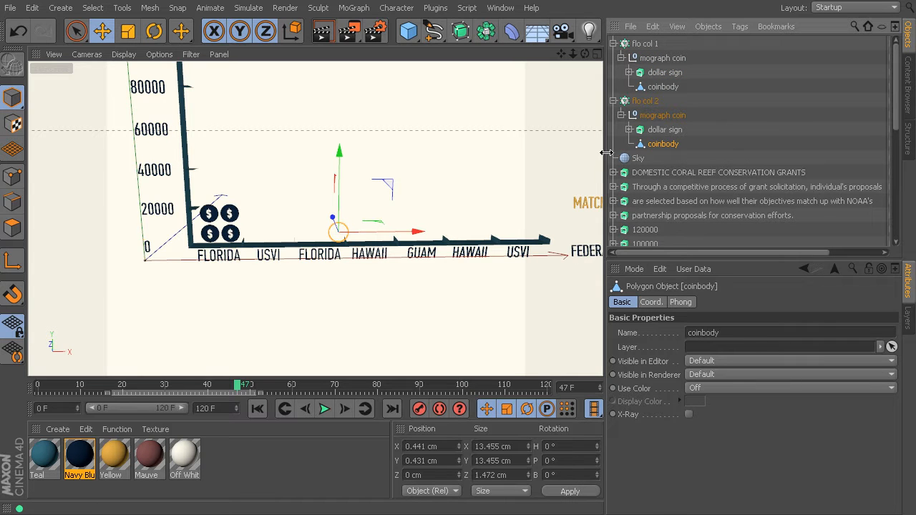
{"action": "left_click_drag", "start_coordinate": [603, 152], "coordinate": [496, 150]}
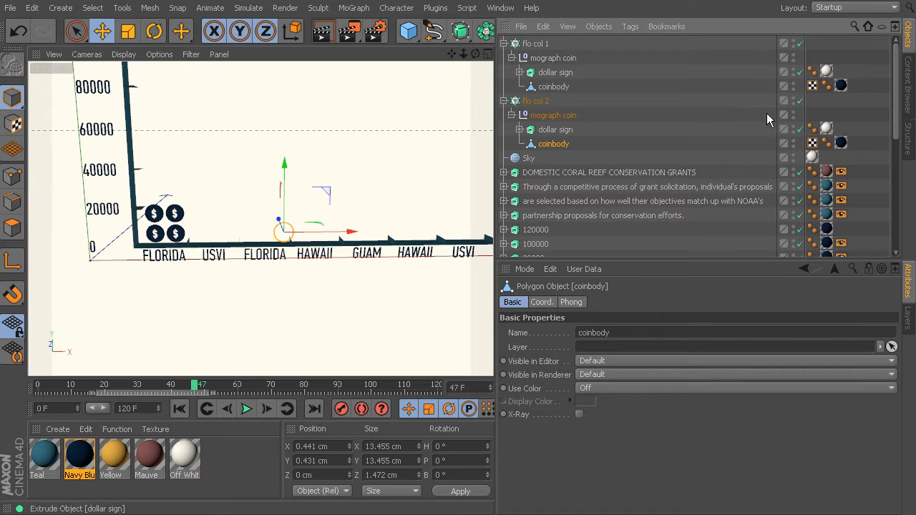
{"action": "left_click", "coordinate": [841, 144]}
{"action": "left_click_drag", "start_coordinate": [113, 452], "coordinate": [656, 242]}
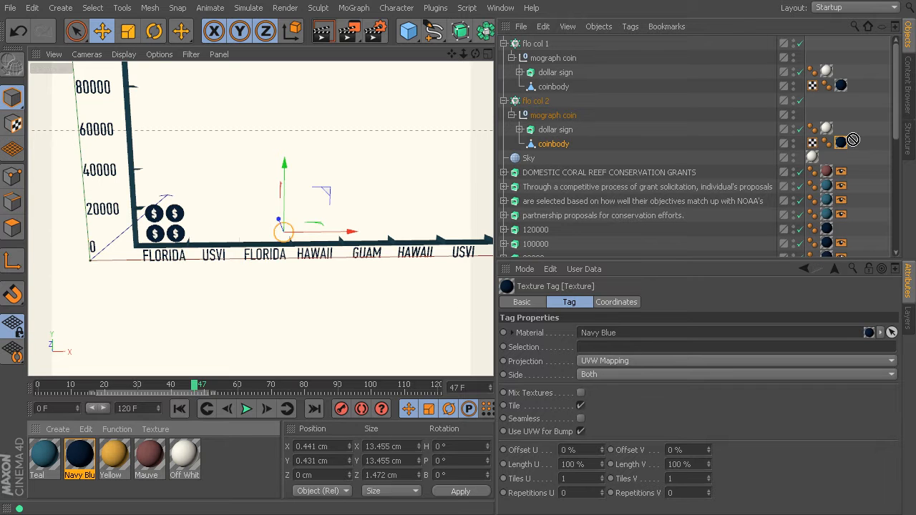
{"action": "left_click_drag", "start_coordinate": [842, 143], "coordinate": [842, 145]}
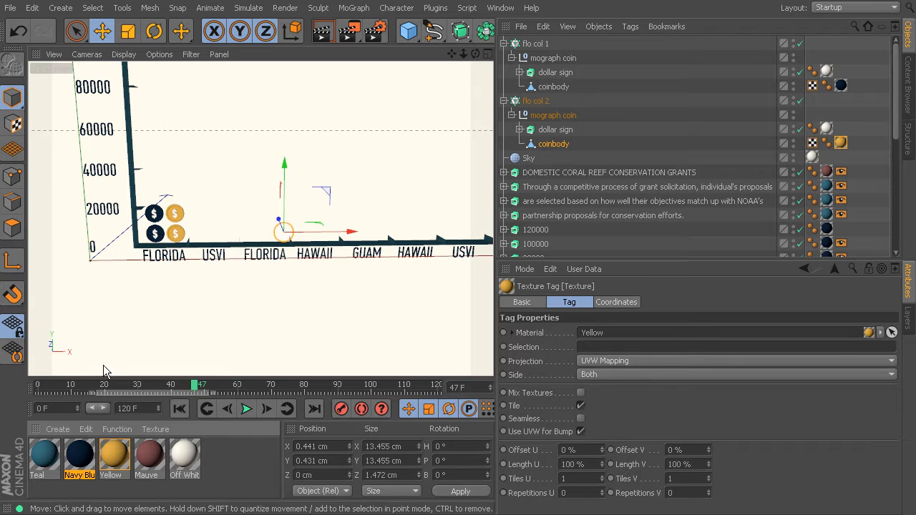
{"action": "left_click_drag", "start_coordinate": [75, 388], "coordinate": [204, 408]}
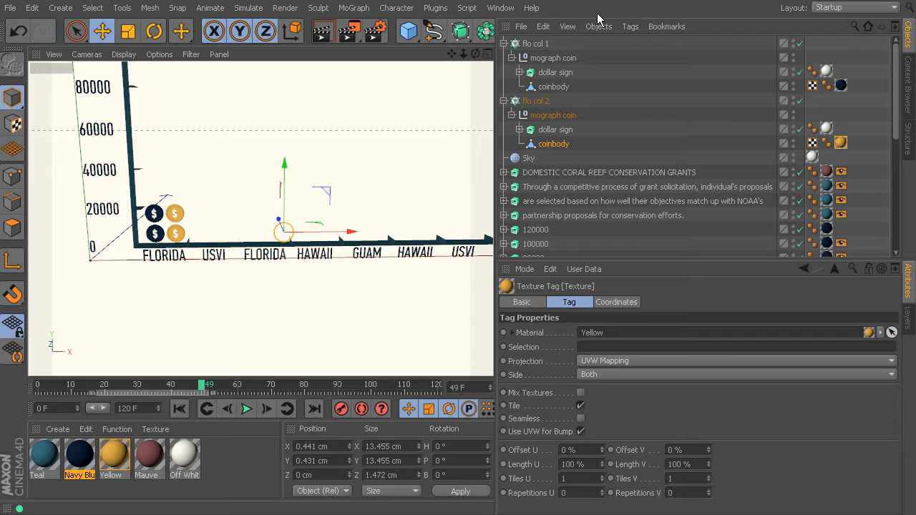
Step: Collapse both cloner hierarchies and duplicate flo col 1 and flo col 2 together
{"action": "left_click", "coordinate": [504, 44]}
{"action": "left_click", "coordinate": [504, 58]}
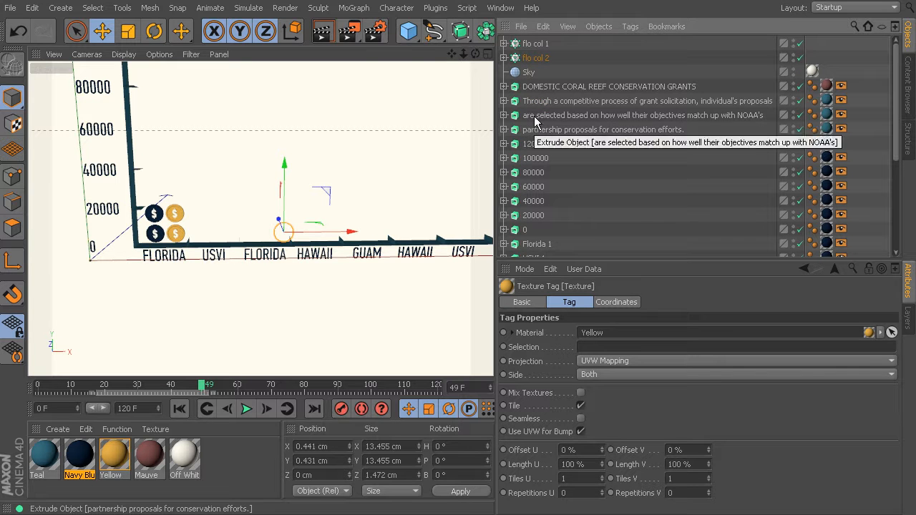
{"action": "left_click", "coordinate": [544, 44]}
{"action": "left_click", "coordinate": [545, 58], "text": "ctrl"}
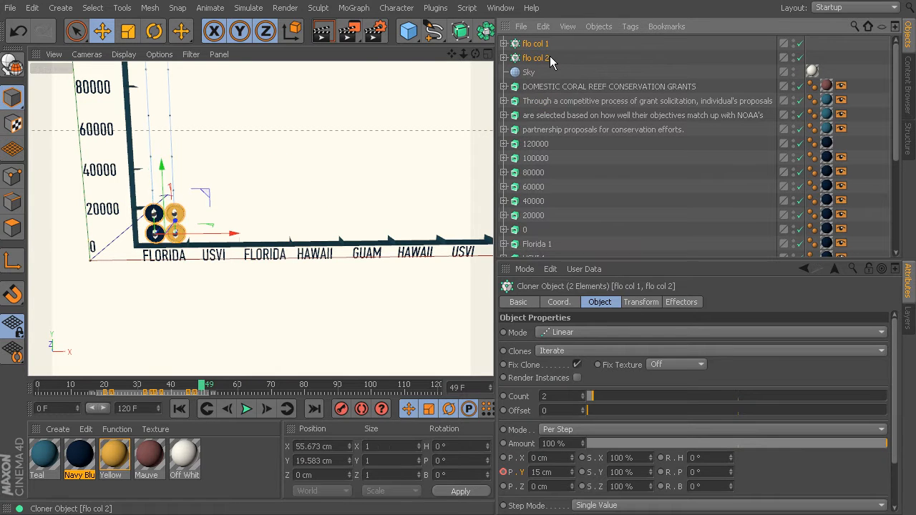
{"action": "left_click_drag", "start_coordinate": [536, 59], "coordinate": [538, 65], "text": "ctrl"}
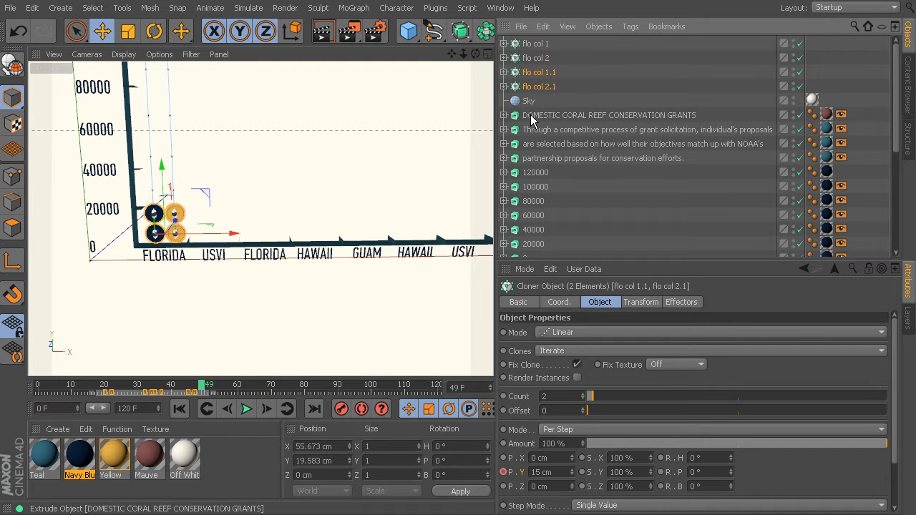
Step: Rename the two duplicated cloners flo col 1.1 and flo col 2.1 as usvi col 1 and usvi col 2
{"action": "double_click", "coordinate": [542, 72]}
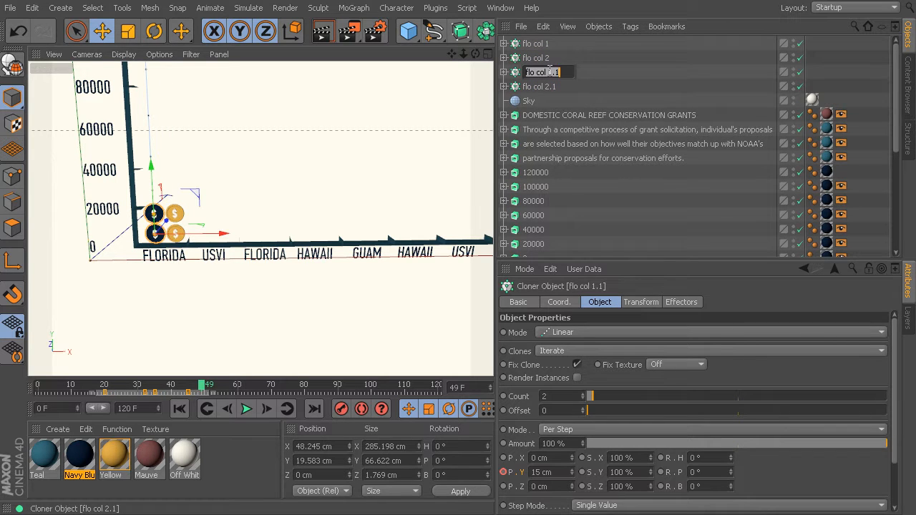
{"action": "type", "text": "usvi col2"}
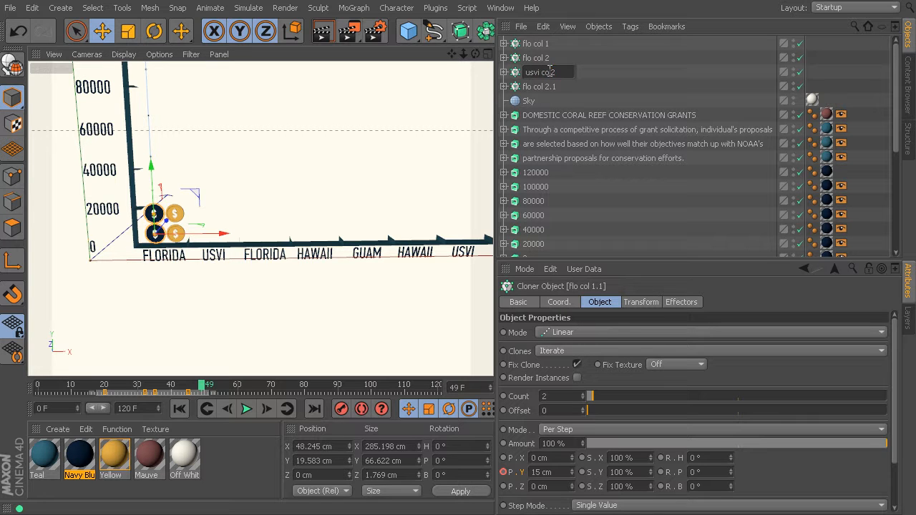
{"action": "key", "text": "BackSpace"}
{"action": "type", "text": "1"}
{"action": "key", "text": "Return"}
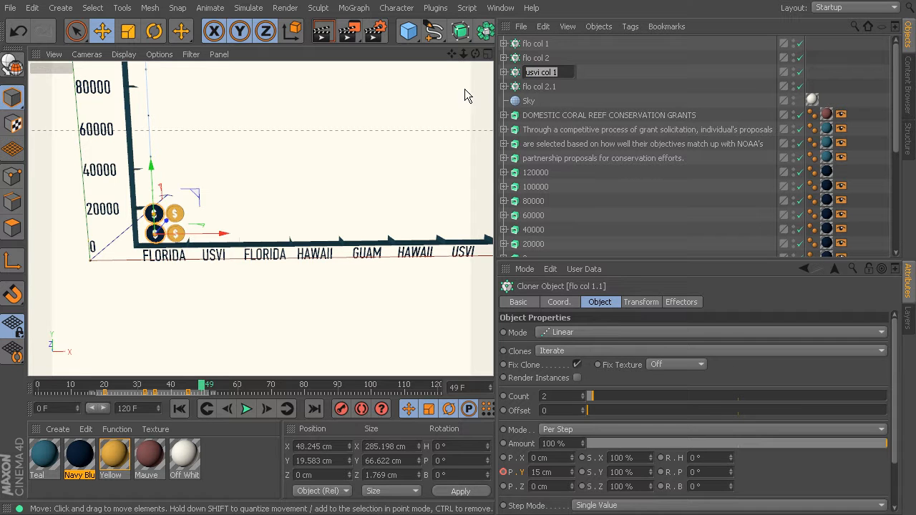
{"action": "double_click", "coordinate": [543, 87]}
{"action": "type", "text": "usvi col 1"}
{"action": "type", "text": "2"}
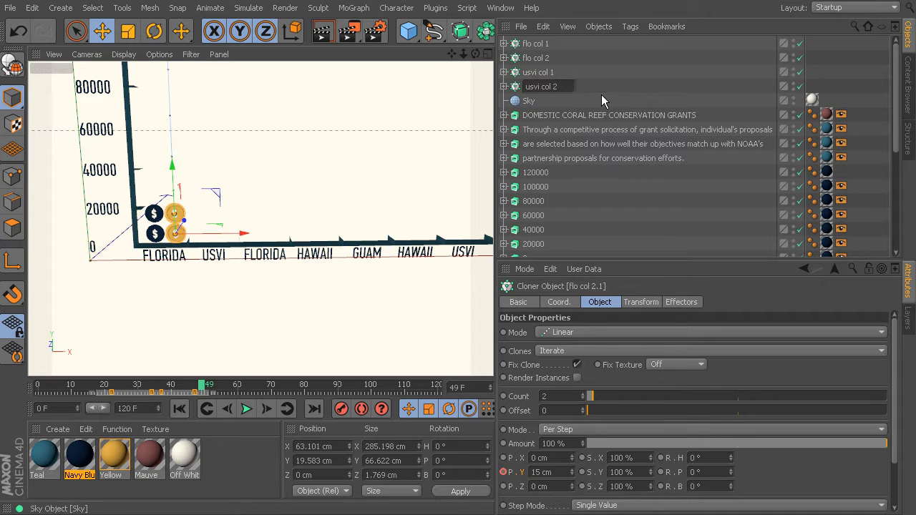
{"action": "key", "text": "Return"}
Step: Select both usvi cloners and move them along X in the Front view to sit above the USVI label
{"action": "left_click", "coordinate": [544, 73], "text": "ctrl"}
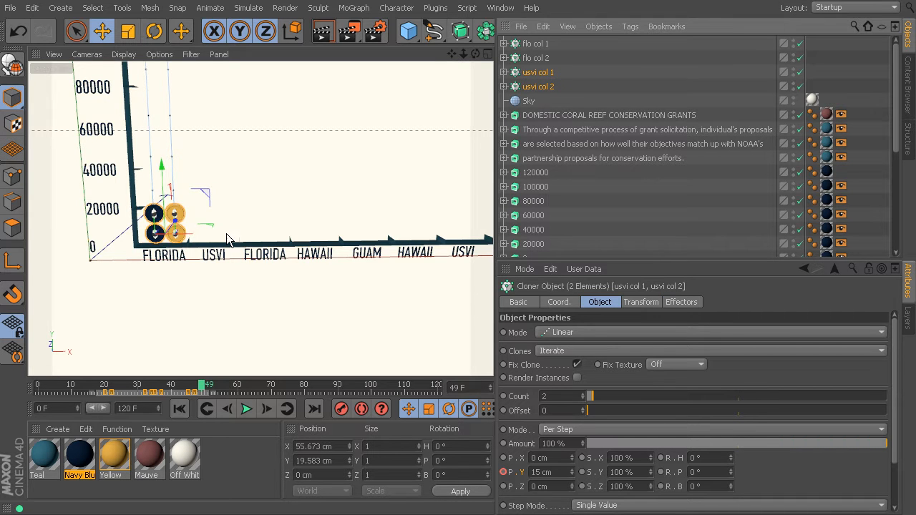
{"action": "middle_click", "coordinate": [380, 297]}
{"action": "middle_click", "coordinate": [392, 269]}
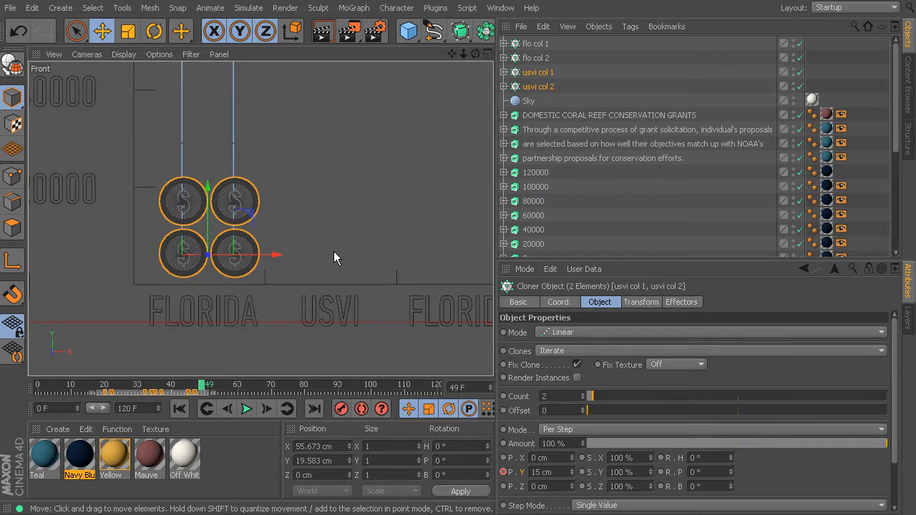
{"action": "left_click_drag", "start_coordinate": [277, 253], "coordinate": [403, 260]}
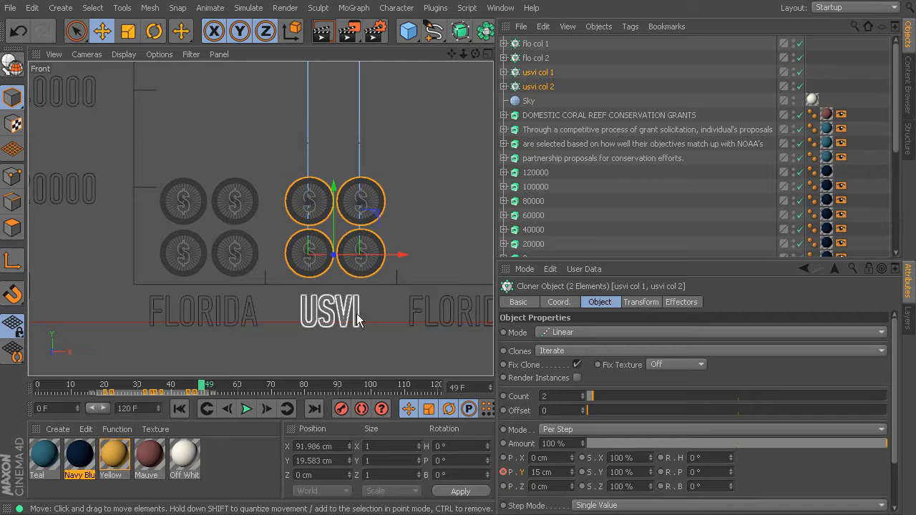
Step: Examine the reference coin columns beside the chart in Perspective view and set the clone count of both usvi cloners to 7
{"action": "middle_click", "coordinate": [244, 181]}
{"action": "middle_click", "coordinate": [186, 143]}
{"action": "scroll", "coordinate": [310, 151], "scroll_direction": "down", "scroll_amount": 5}
{"action": "middle_click_drag", "start_coordinate": [406, 147], "coordinate": [220, 174], "text": "alt"}
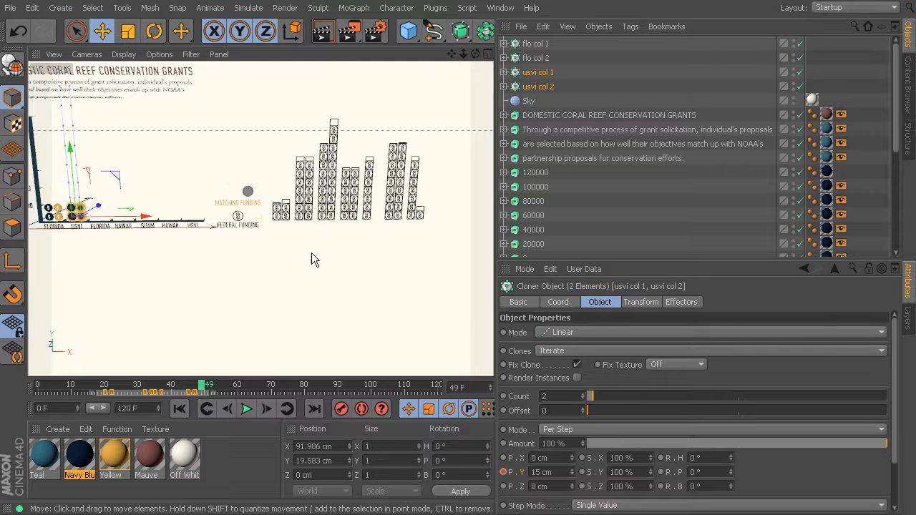
{"action": "left_click_drag", "start_coordinate": [313, 252], "coordinate": [284, 218], "text": "alt"}
{"action": "scroll", "coordinate": [304, 213], "scroll_direction": "up", "scroll_amount": 6}
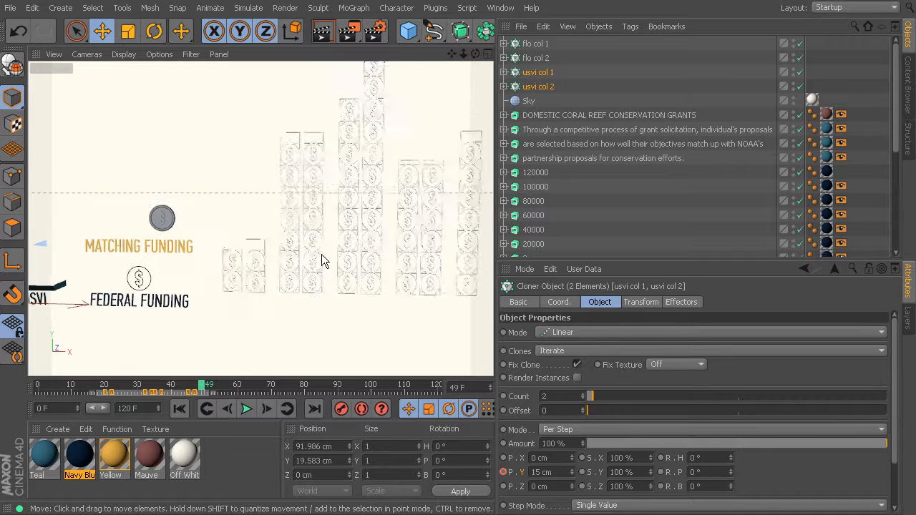
{"action": "left_click_drag", "start_coordinate": [300, 282], "coordinate": [381, 146], "text": "alt"}
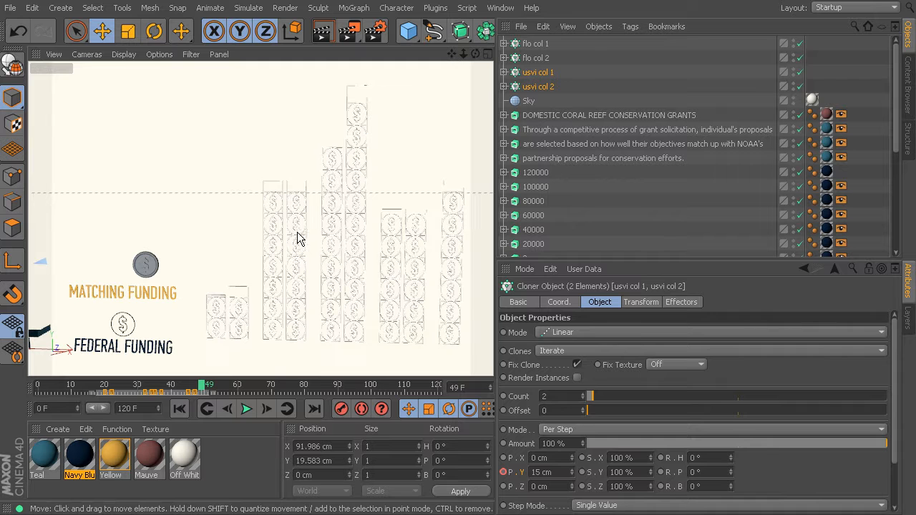
{"action": "left_click_drag", "start_coordinate": [300, 334], "coordinate": [265, 220], "text": "alt"}
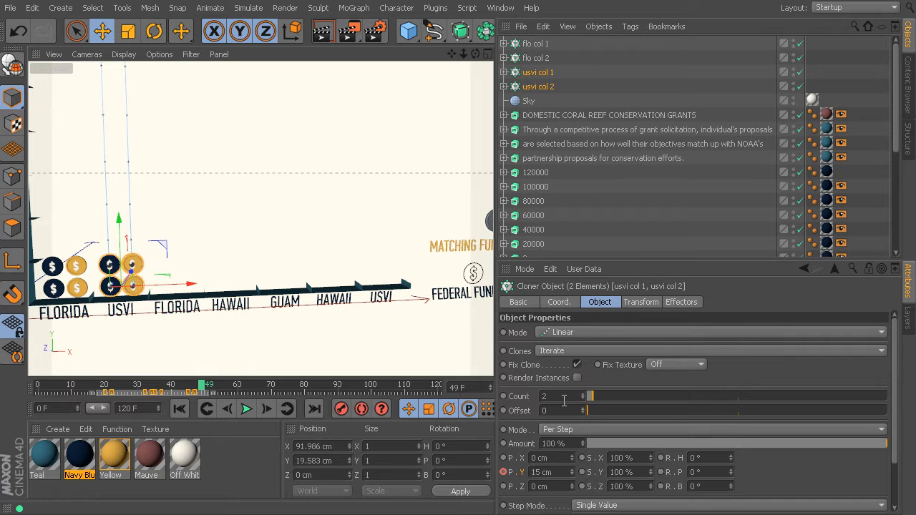
{"action": "left_click_drag", "start_coordinate": [562, 401], "coordinate": [502, 373]}
{"action": "type", "text": "7"}
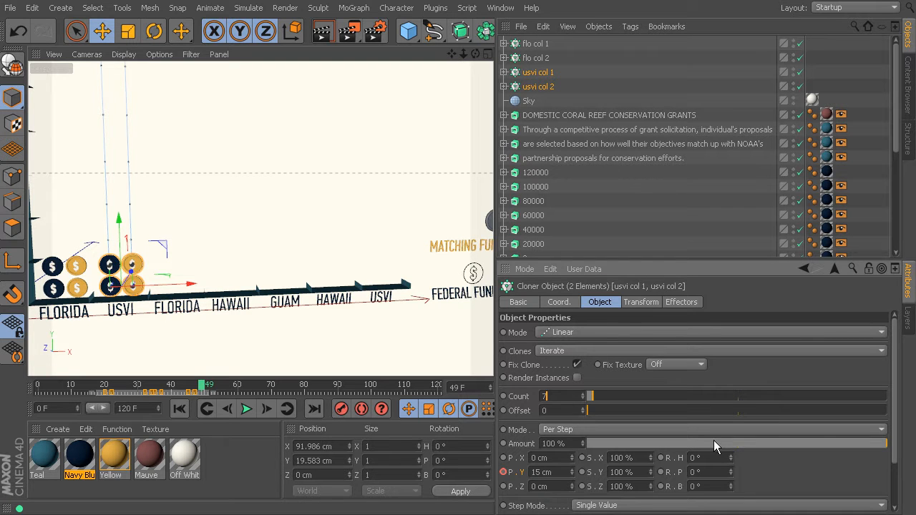
{"action": "key", "text": "Return"}
Step: Frame the whole chart and scrub the timeline back to frame 31 to review the falling coin columns
{"action": "scroll", "coordinate": [101, 204], "scroll_direction": "down", "scroll_amount": 1}
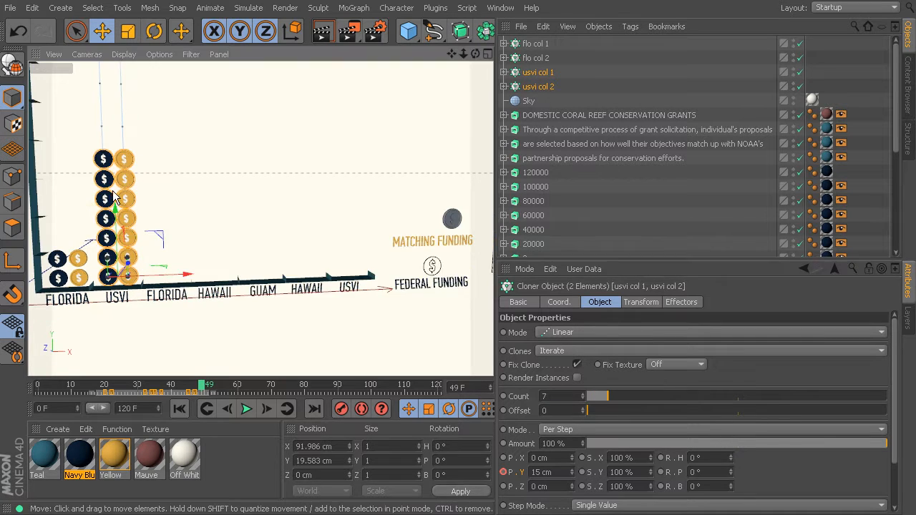
{"action": "middle_click_drag", "start_coordinate": [172, 158], "coordinate": [349, 166], "text": "alt"}
{"action": "mouse_move", "coordinate": [349, 166]}
{"action": "left_mouse_down", "text": "alt"}
{"action": "mouse_move", "coordinate": [290, 191]}
{"action": "mouse_move", "coordinate": [358, 167]}
{"action": "left_mouse_up", "text": "alt"}
{"action": "middle_click_drag", "start_coordinate": [358, 166], "coordinate": [299, 181], "text": "alt"}
{"action": "mouse_move", "coordinate": [335, 194]}
{"action": "left_mouse_down", "text": "alt"}
{"action": "mouse_move", "coordinate": [321, 208]}
{"action": "mouse_move", "coordinate": [327, 196]}
{"action": "left_mouse_up", "text": "alt"}
{"action": "middle_click_drag", "start_coordinate": [327, 195], "coordinate": [323, 201], "text": "alt"}
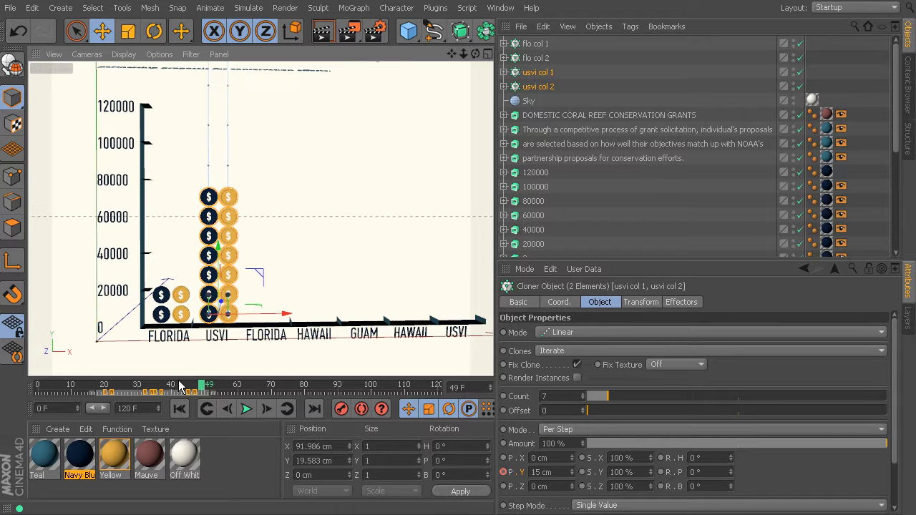
{"action": "left_click_drag", "start_coordinate": [197, 393], "coordinate": [142, 411]}
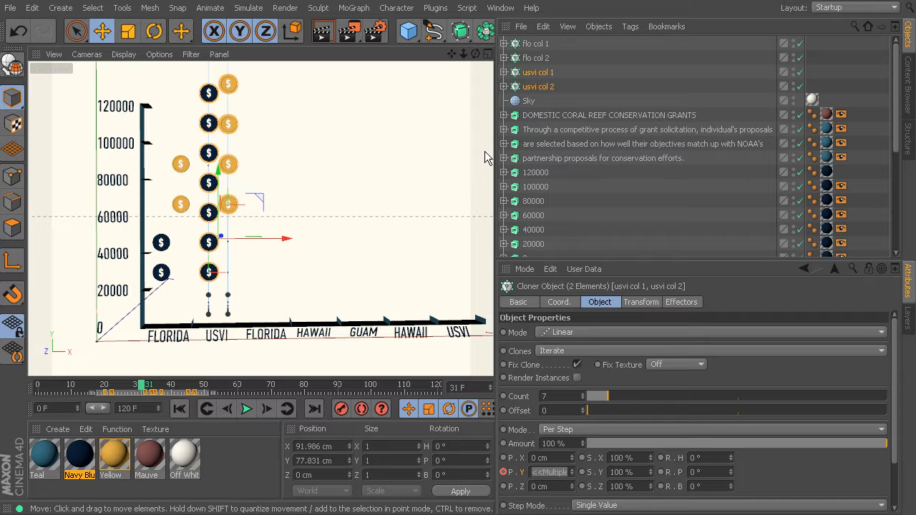
Step: Find the frame two frames after flo col 2's first keyframe and shift all of usvi col 1's keyframes to start there, at frame 24
{"action": "left_click", "coordinate": [545, 57]}
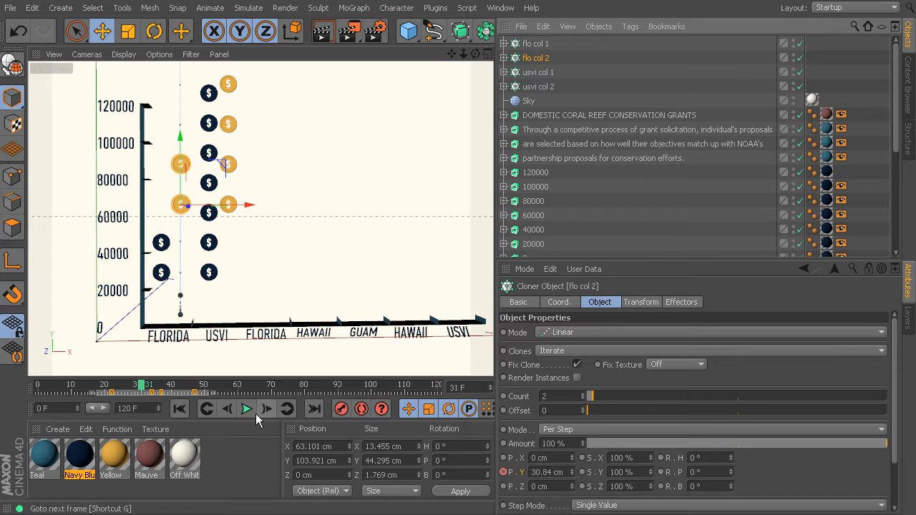
{"action": "left_click", "coordinate": [111, 386]}
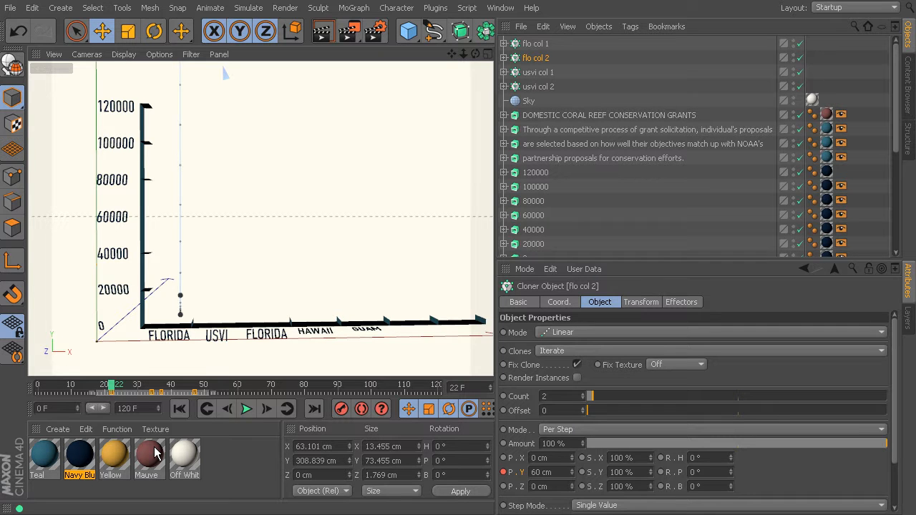
{"action": "double_click", "coordinate": [270, 407]}
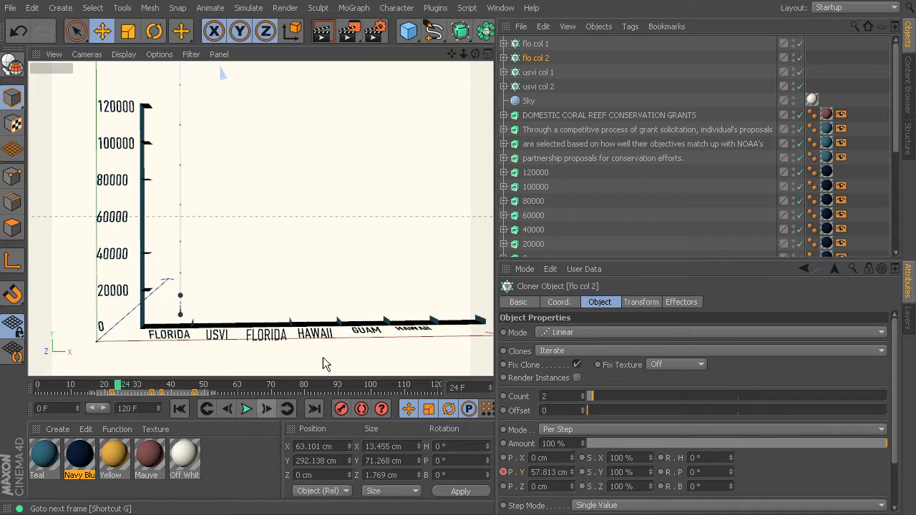
{"action": "left_click", "coordinate": [549, 75]}
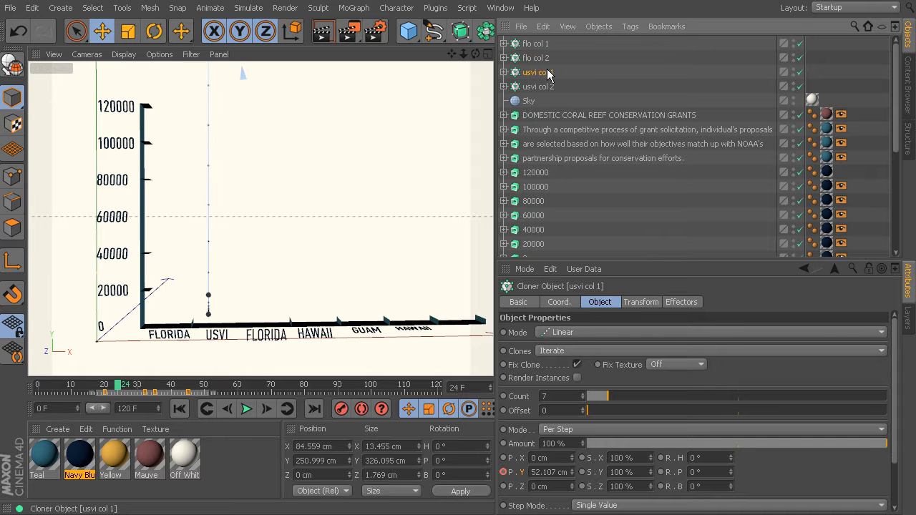
{"action": "left_click", "coordinate": [141, 390]}
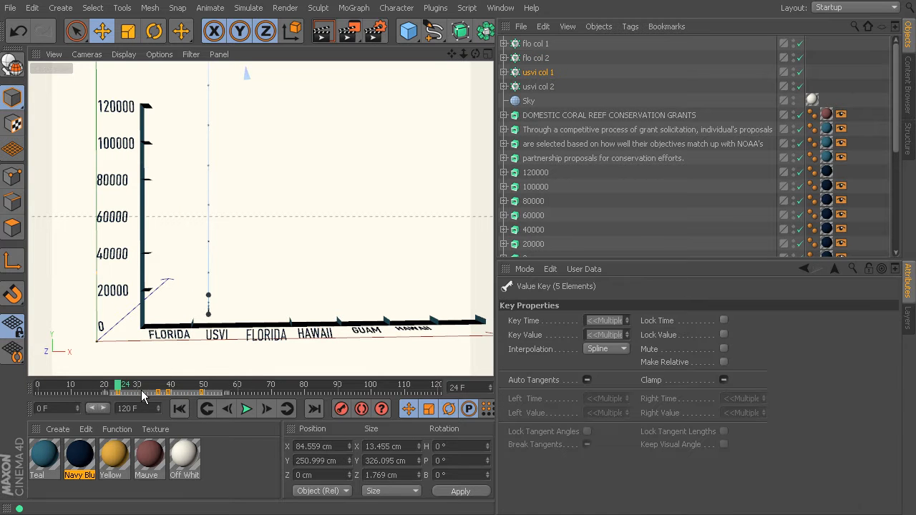
Step: Advance two frames, shift all of usvi col 2's keyframes to start at frame 26, and scrub to frame 55 to check the animation
{"action": "left_click", "coordinate": [265, 409]}
{"action": "left_click", "coordinate": [264, 408]}
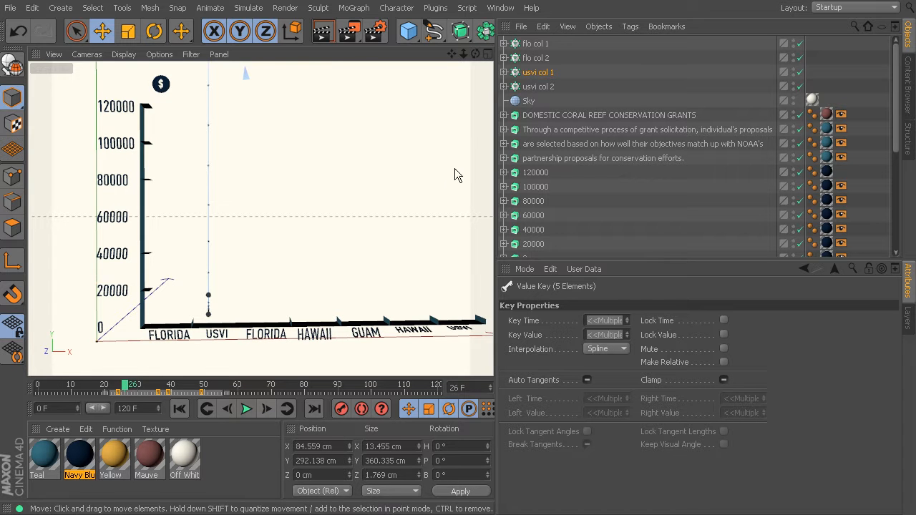
{"action": "left_click", "coordinate": [550, 85]}
{"action": "left_click_drag", "start_coordinate": [141, 394], "coordinate": [222, 455]}
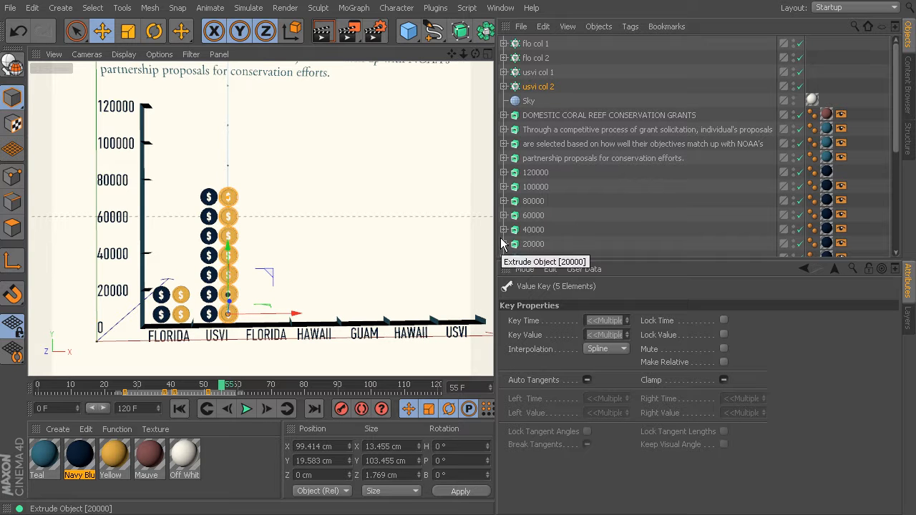
Step: Duplicate usvi col 1 and usvi col 2 together and rename the first copy as flo2 col 1
{"action": "left_click", "coordinate": [540, 74], "text": "ctrl"}
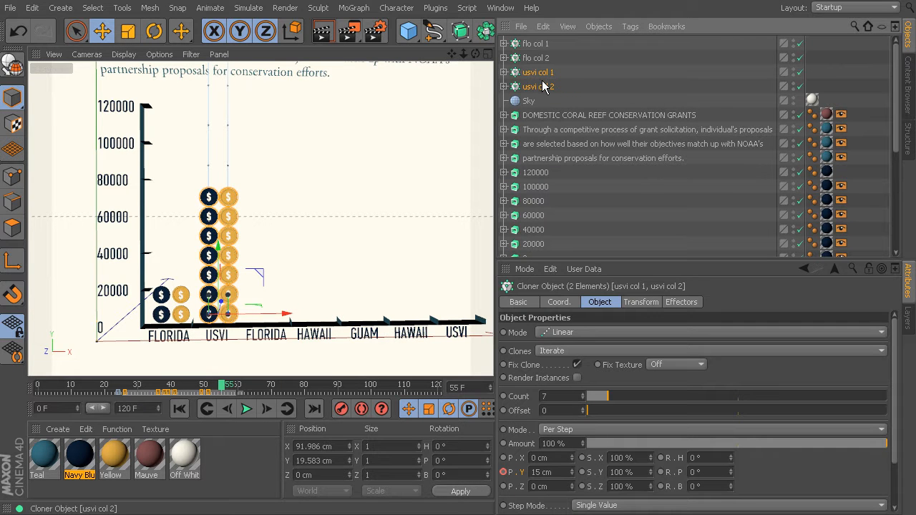
{"action": "left_click_drag", "start_coordinate": [541, 87], "coordinate": [537, 100]}
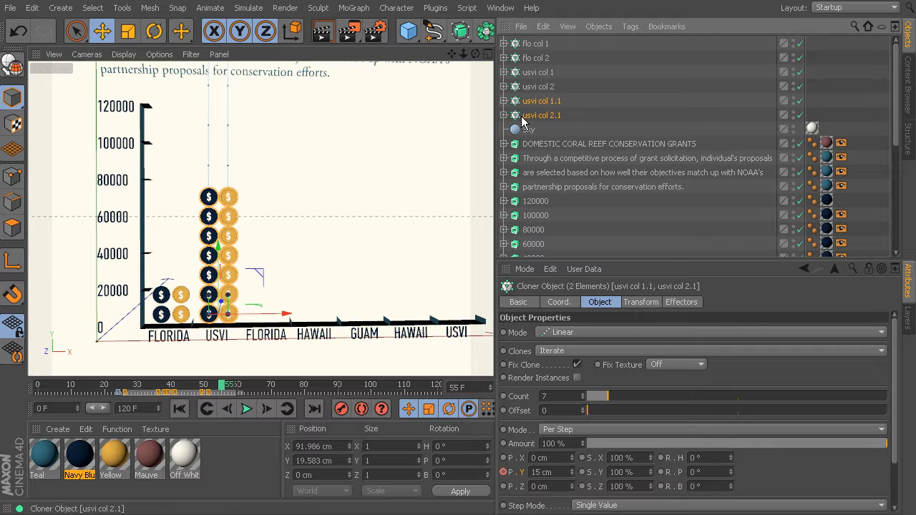
{"action": "double_click", "coordinate": [558, 101]}
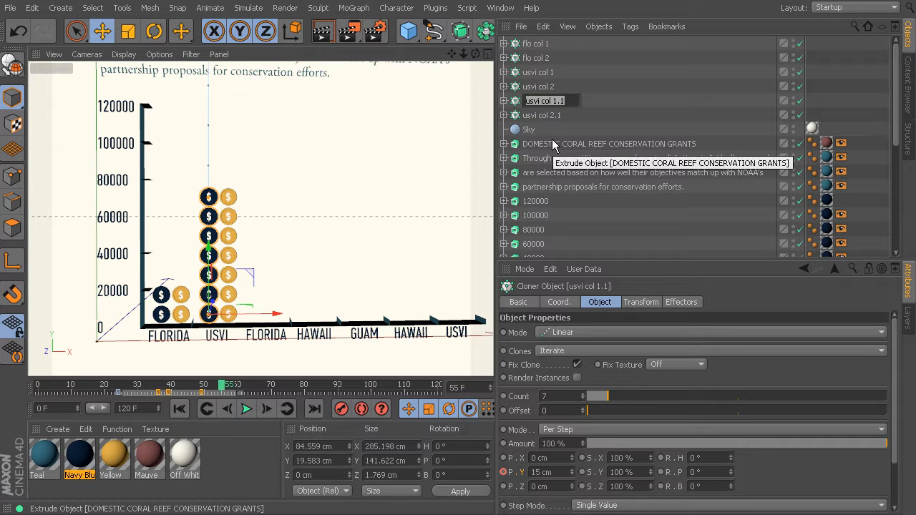
{"action": "type", "text": "flo2"}
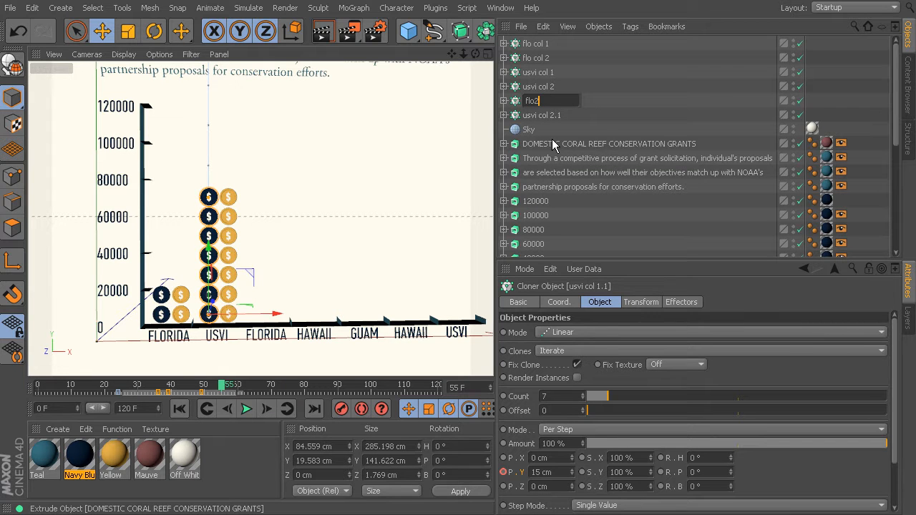
{"action": "type", "text": " col 1"}
{"action": "key", "text": "Return"}
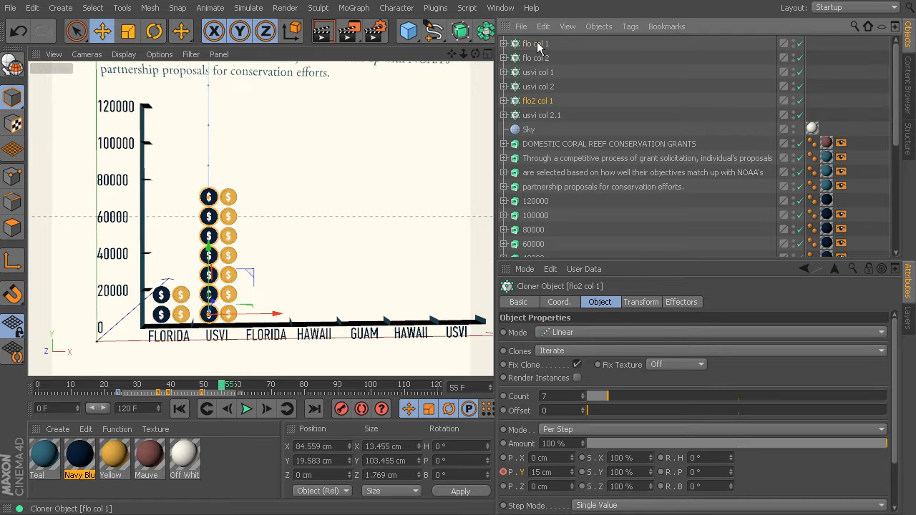
Step: Rename the original Florida cloners flo col 1 and flo col 2 as flo1 col 1 and flo1 col 2
{"action": "left_click", "coordinate": [538, 44]}
{"action": "double_click", "coordinate": [534, 43]}
{"action": "left_click", "coordinate": [548, 44]}
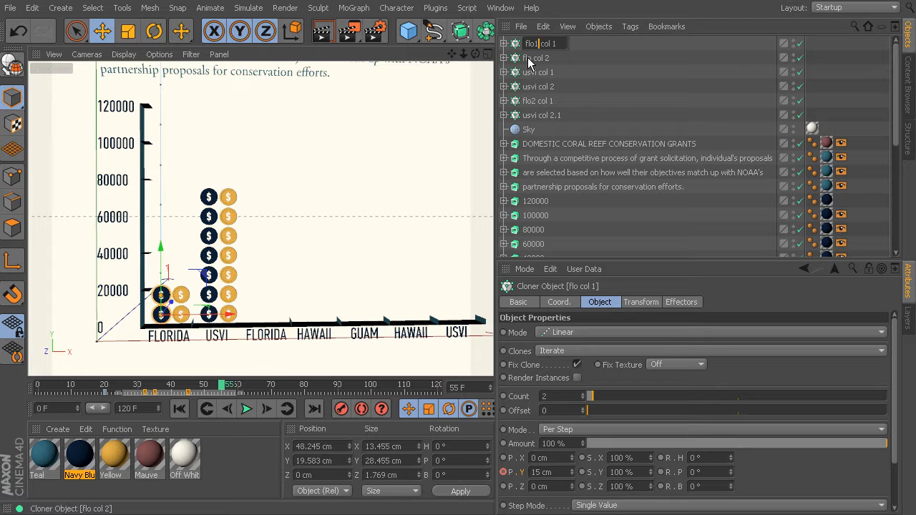
{"action": "left_click", "coordinate": [536, 58]}
{"action": "double_click", "coordinate": [534, 57]}
{"action": "left_click", "coordinate": [532, 57]}
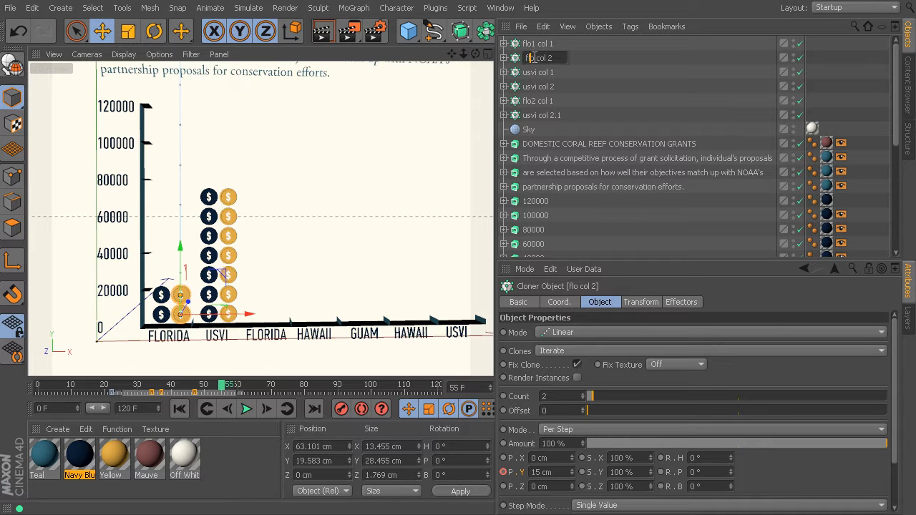
{"action": "type", "text": "1=-="}
{"action": "key", "text": "BackSpace"}
{"action": "key", "text": "BackSpace"}
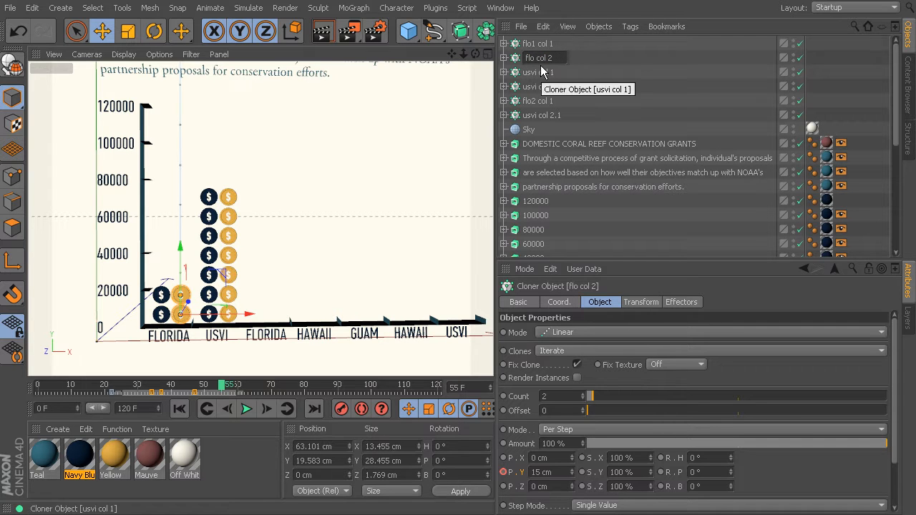
{"action": "type", "text": "1"}
{"action": "key", "text": "Return"}
Step: Rename the cloners usvi col 1 and usvi col 2 as usvi1 col 1 and usvi1 col 2
{"action": "double_click", "coordinate": [540, 73]}
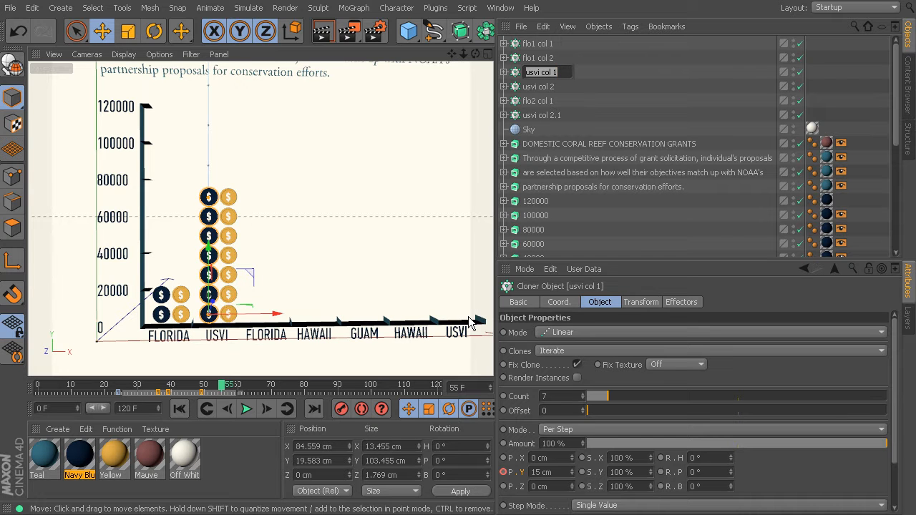
{"action": "left_click", "coordinate": [542, 72]}
{"action": "type", "text": "1"}
{"action": "left_click", "coordinate": [542, 87]}
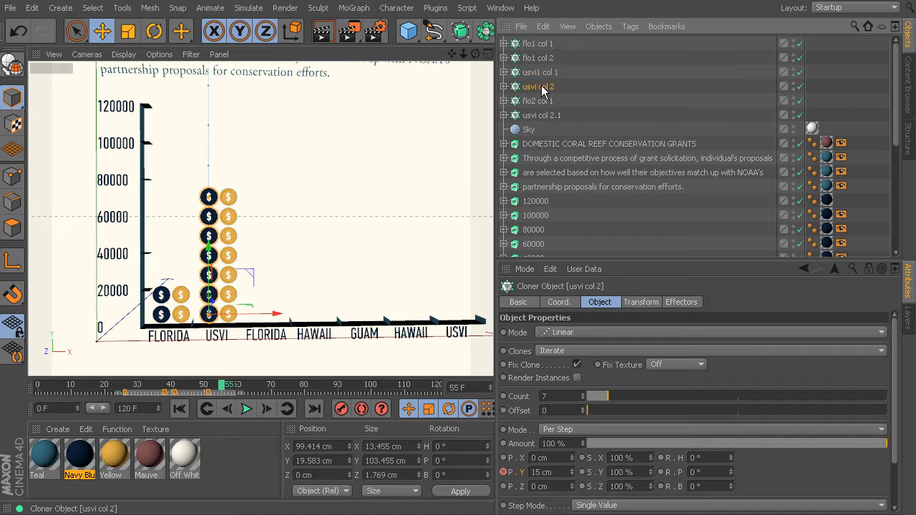
{"action": "double_click", "coordinate": [542, 88]}
{"action": "left_click", "coordinate": [541, 87]}
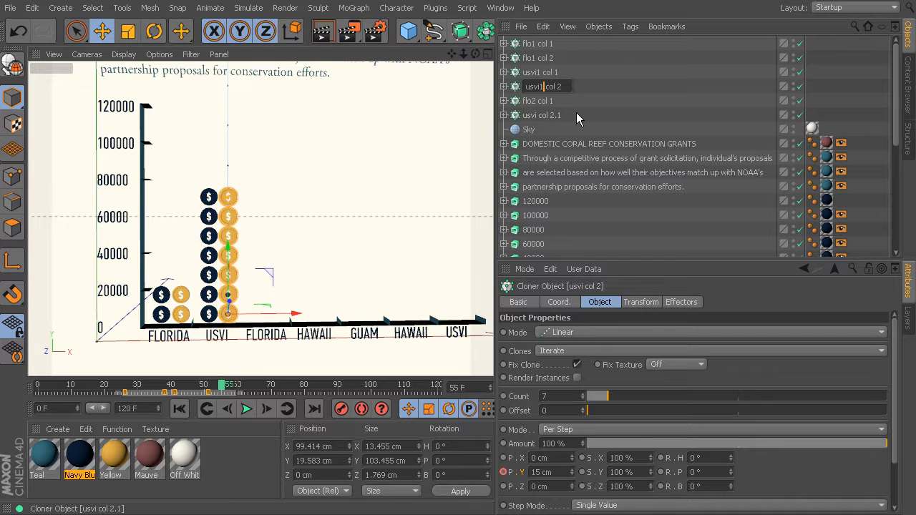
{"action": "type", "text": "1"}
{"action": "key", "text": "Return"}
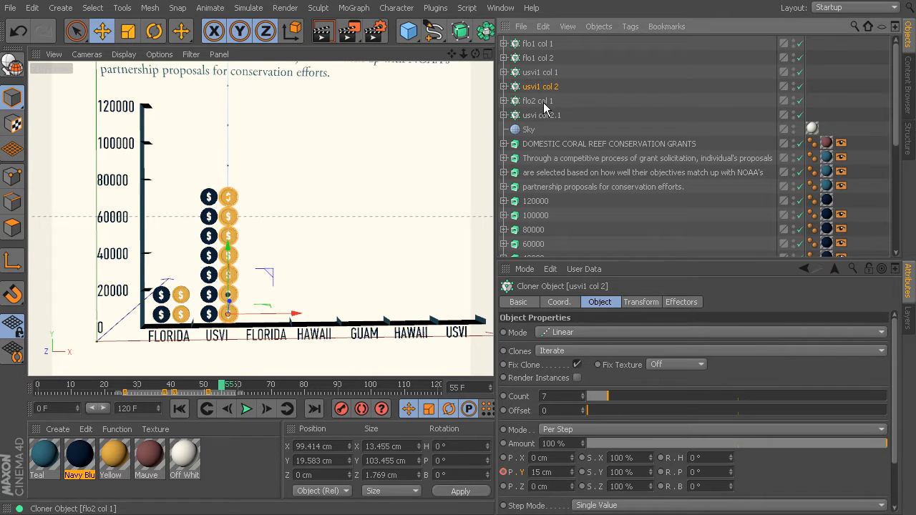
Step: Rename the cloner usvi col 2.1 as flo2 col 2
{"action": "double_click", "coordinate": [543, 101]}
{"action": "left_click", "coordinate": [539, 101]}
{"action": "double_click", "coordinate": [542, 116]}
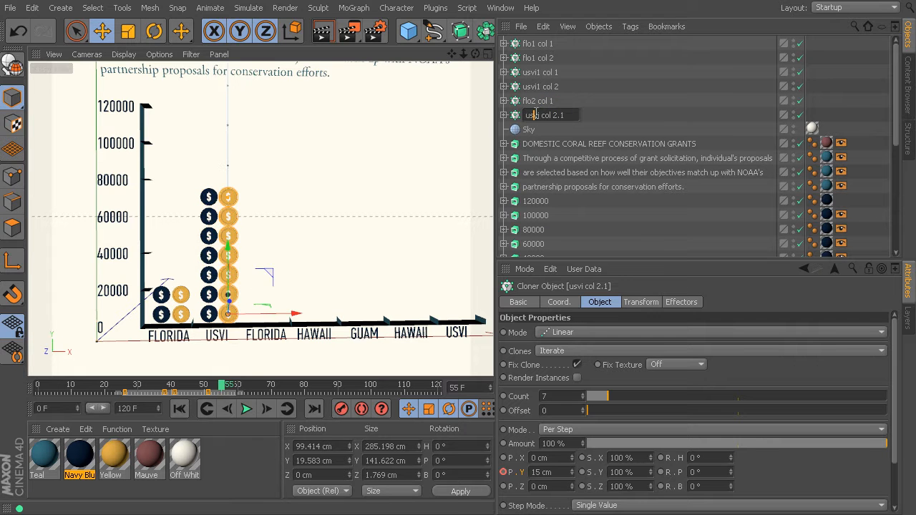
{"action": "type", "text": "flo2"}
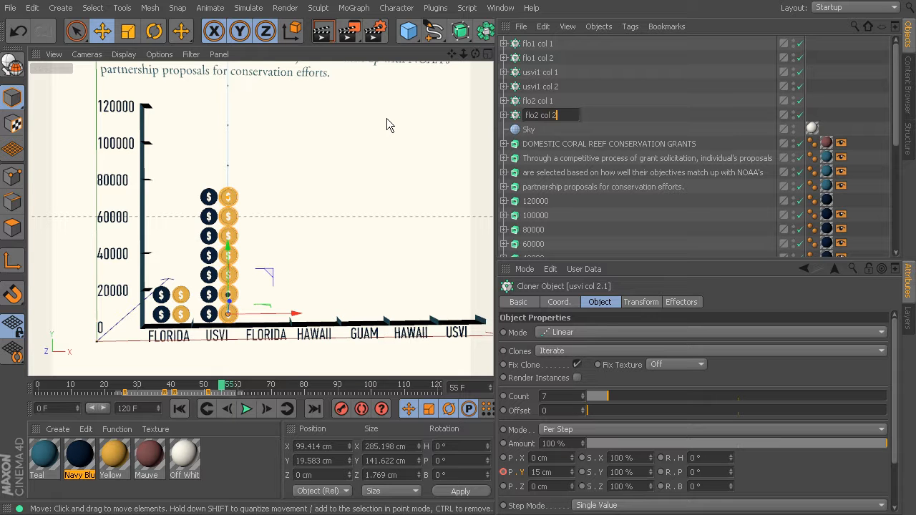
{"action": "key", "text": "Return"}
Step: Move flo2 col 1 and flo2 col 2 together along X to about 129 cm, centring the pair above the second FLORIDA label
{"action": "middle_click", "coordinate": [298, 216]}
{"action": "middle_click", "coordinate": [388, 285]}
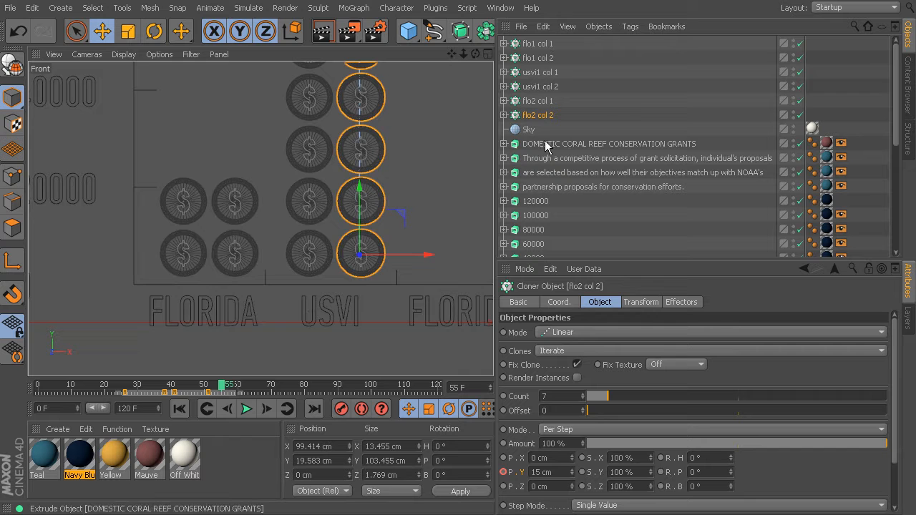
{"action": "left_click", "coordinate": [537, 101], "text": "ctrl"}
{"action": "mouse_move", "coordinate": [426, 227]}
{"action": "middle_mouse_down", "text": "alt"}
{"action": "mouse_move", "coordinate": [353, 226]}
{"action": "mouse_move", "coordinate": [256, 264]}
{"action": "middle_mouse_up", "text": "alt"}
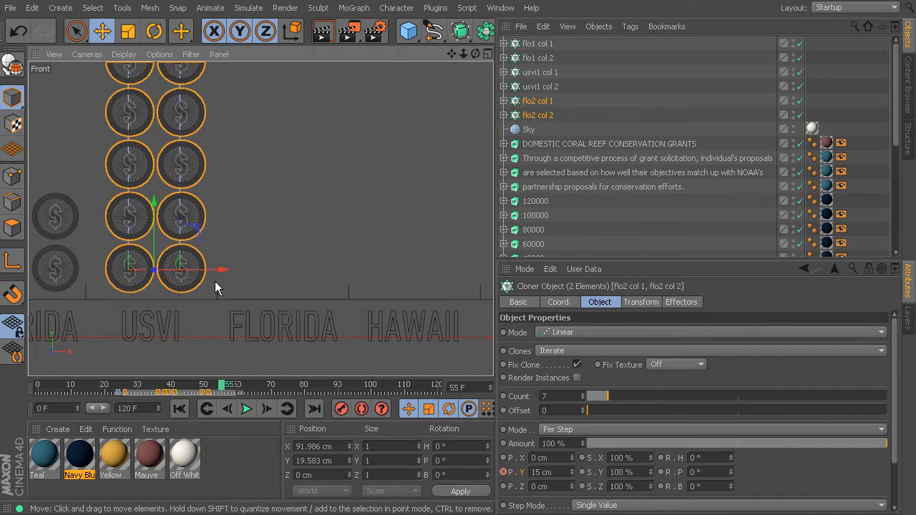
{"action": "left_click_drag", "start_coordinate": [219, 268], "coordinate": [346, 312]}
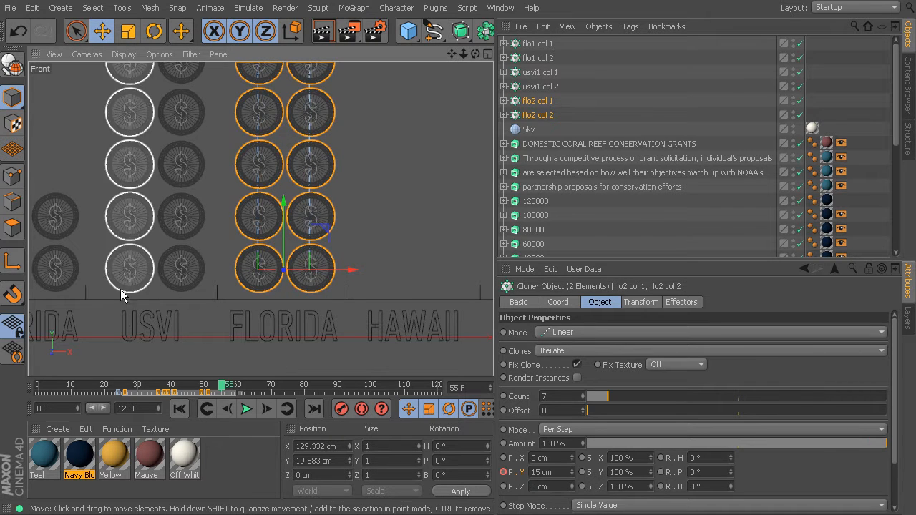
{"action": "middle_click_drag", "start_coordinate": [115, 285], "coordinate": [273, 267], "text": "alt"}
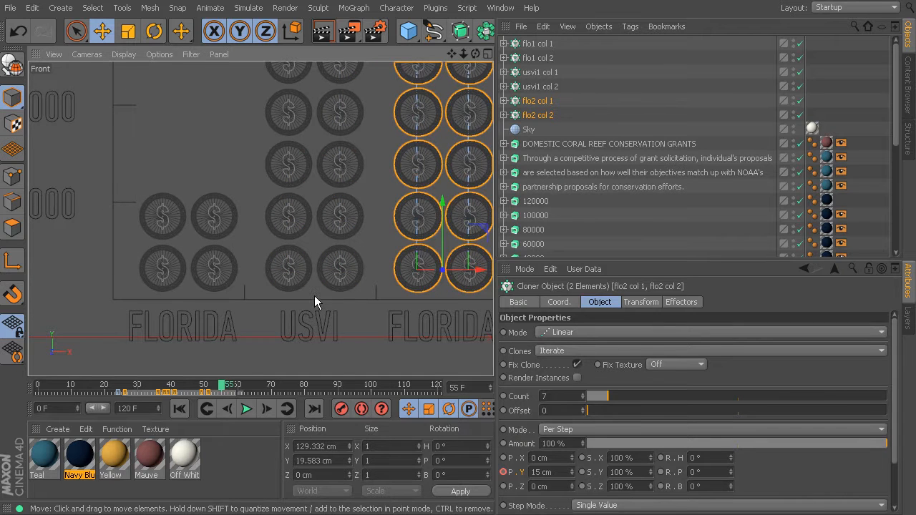
{"action": "middle_click_drag", "start_coordinate": [368, 248], "coordinate": [239, 262], "text": "alt"}
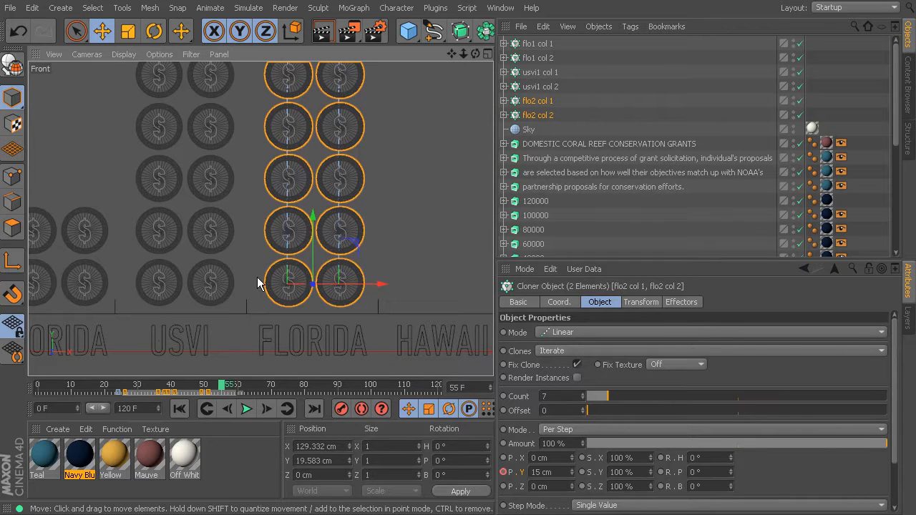
{"action": "middle_click", "coordinate": [271, 235]}
{"action": "middle_click", "coordinate": [111, 149]}
Step: Check the third pair of outlined reference columns and set flo2 col 1's clone count to 9
{"action": "scroll", "coordinate": [299, 178], "scroll_direction": "down", "scroll_amount": 3}
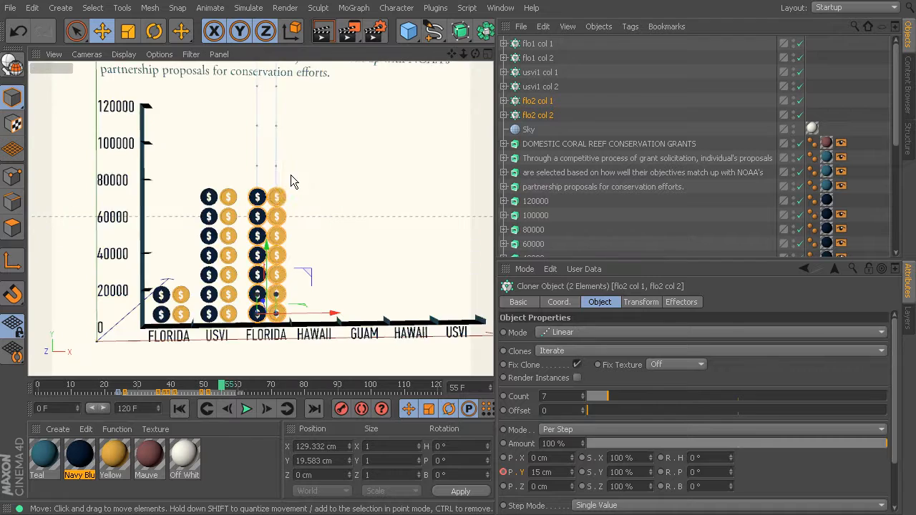
{"action": "middle_click_drag", "start_coordinate": [298, 177], "coordinate": [154, 209], "text": "alt"}
{"action": "left_click_drag", "start_coordinate": [236, 247], "coordinate": [192, 253], "text": "alt"}
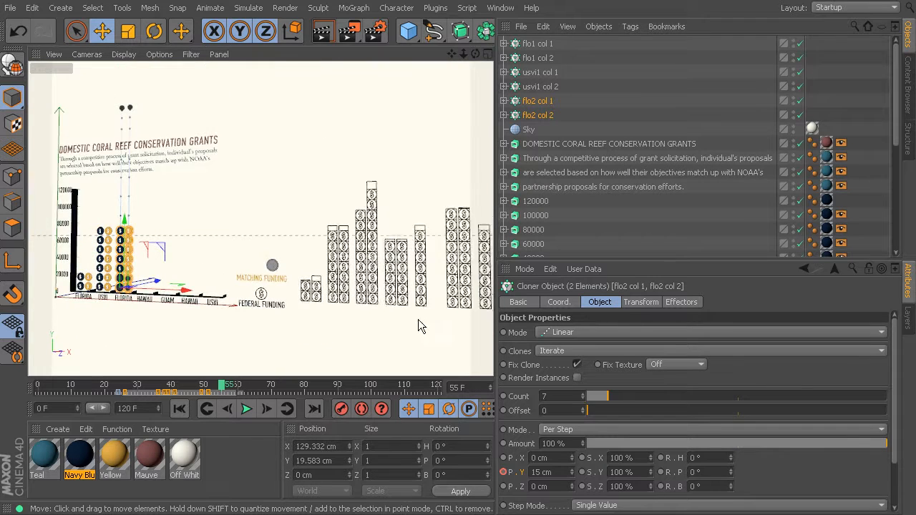
{"action": "left_click_drag", "start_coordinate": [292, 305], "coordinate": [305, 289], "text": "alt"}
{"action": "left_click", "coordinate": [538, 101]}
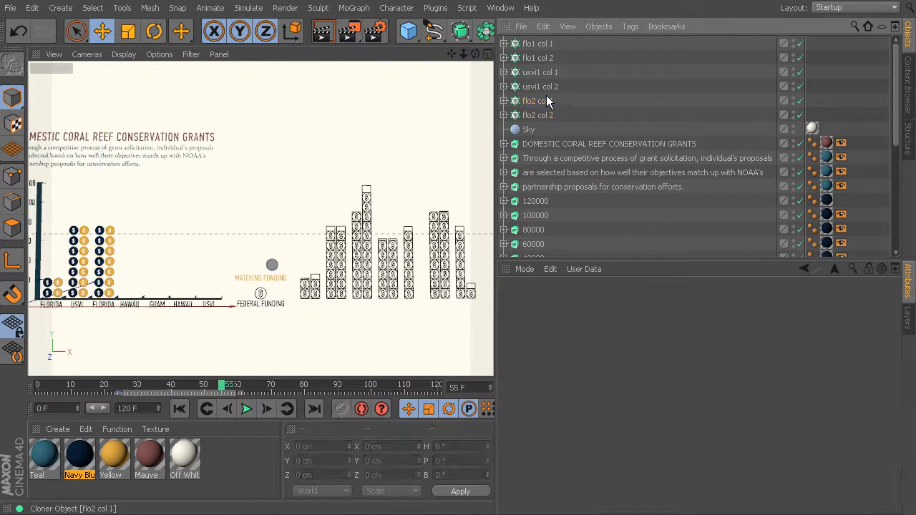
{"action": "scroll", "coordinate": [378, 276], "scroll_direction": "up", "scroll_amount": 2}
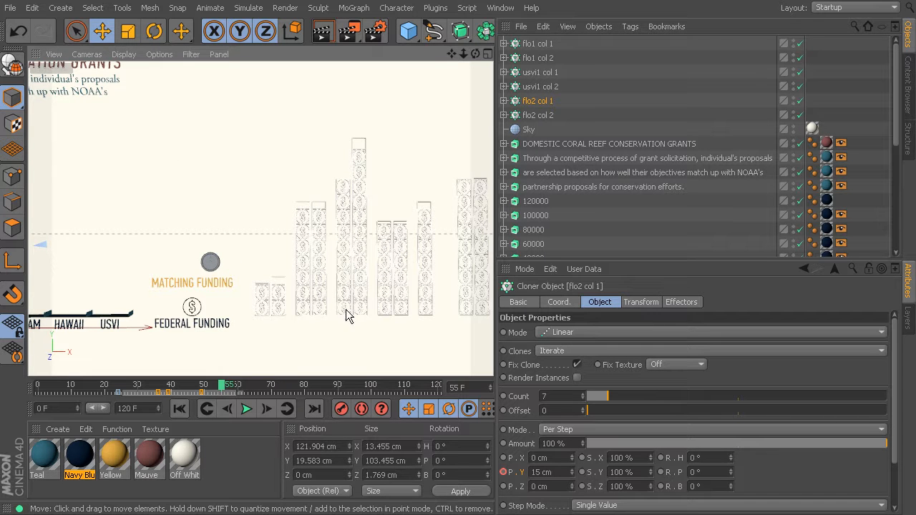
{"action": "middle_click_drag", "start_coordinate": [102, 186], "coordinate": [451, 169], "text": "alt"}
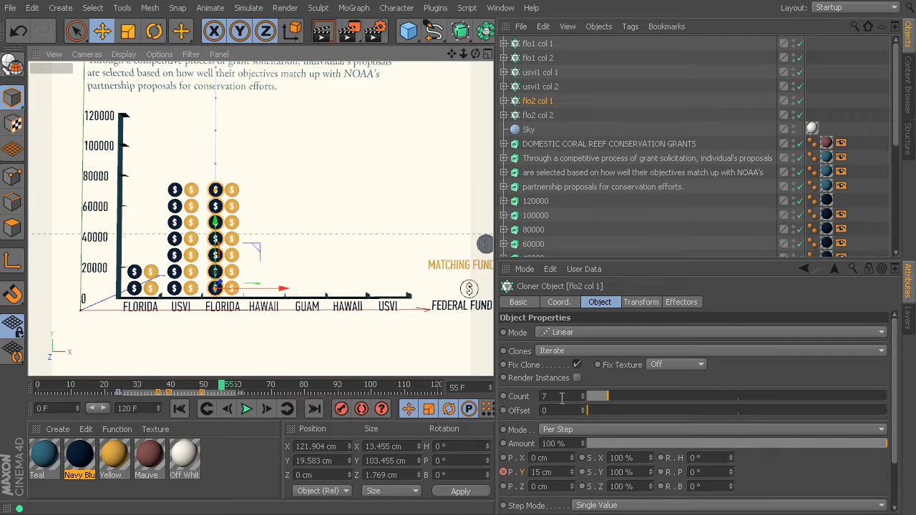
{"action": "left_click", "coordinate": [562, 397]}
{"action": "type", "text": "9"}
{"action": "key", "text": "Return"}
Step: Set flo2 col 2's clone count to 11 to match the taller outlined reference column
{"action": "middle_click_drag", "start_coordinate": [356, 248], "coordinate": [126, 281], "text": "alt"}
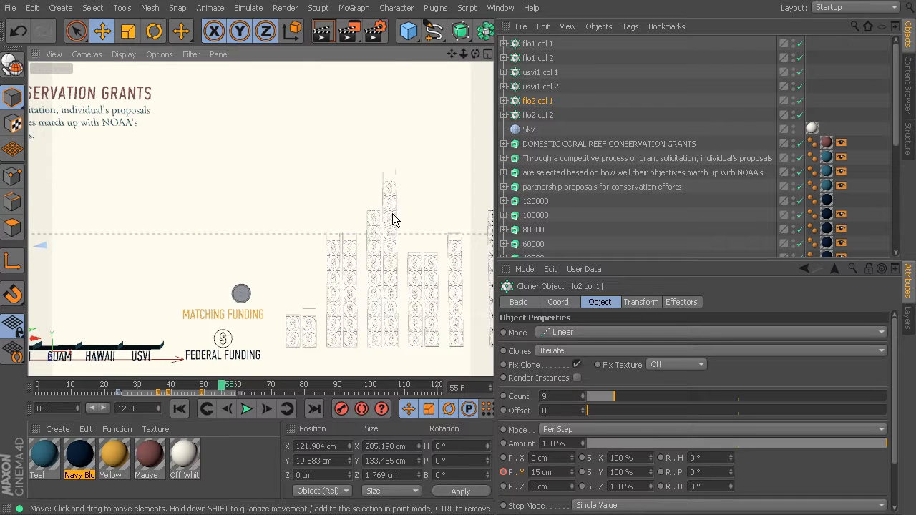
{"action": "left_click", "coordinate": [538, 115]}
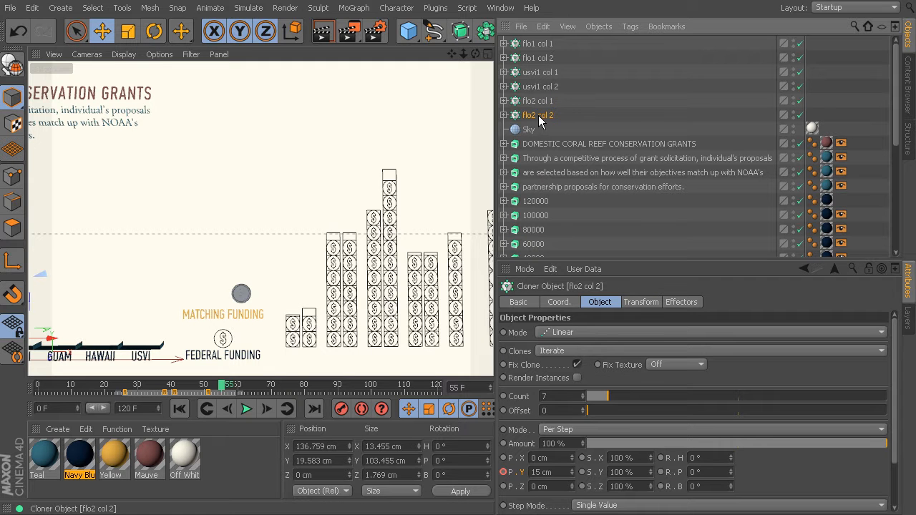
{"action": "left_click", "coordinate": [562, 396]}
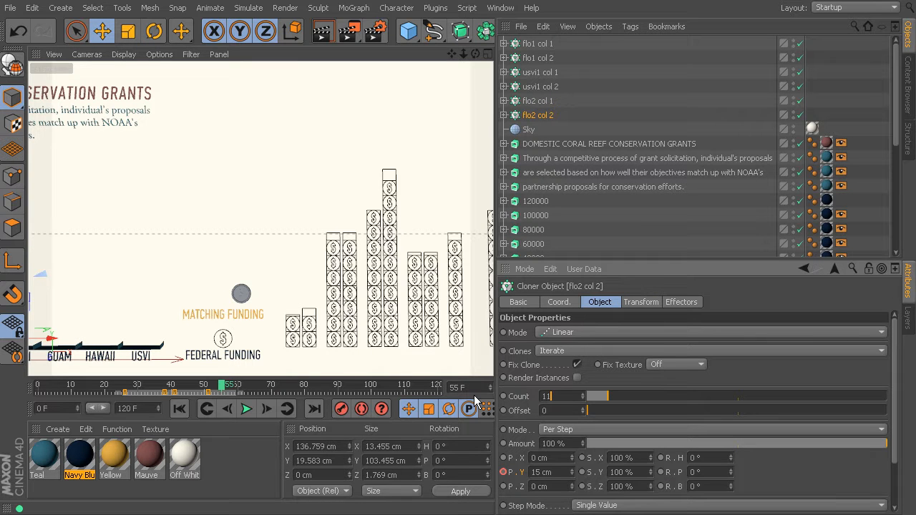
{"action": "left_click", "coordinate": [442, 172]}
{"action": "middle_click_drag", "start_coordinate": [78, 234], "coordinate": [344, 216], "text": "alt"}
{"action": "left_click_drag", "start_coordinate": [365, 260], "coordinate": [366, 279], "text": "alt"}
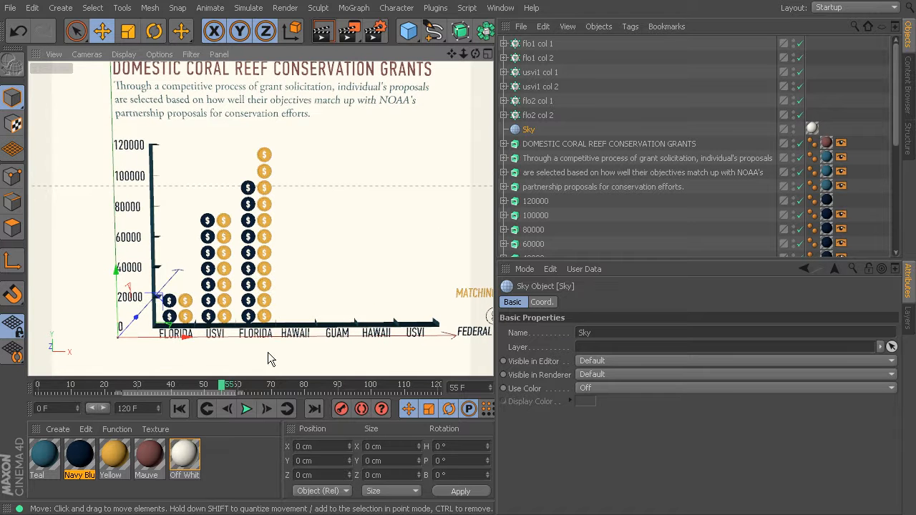
Step: Go two frames past usvi1 col 2's first keyframe and shift all of flo2 col 1's keyframes to start at frame 28
{"action": "left_click", "coordinate": [547, 85]}
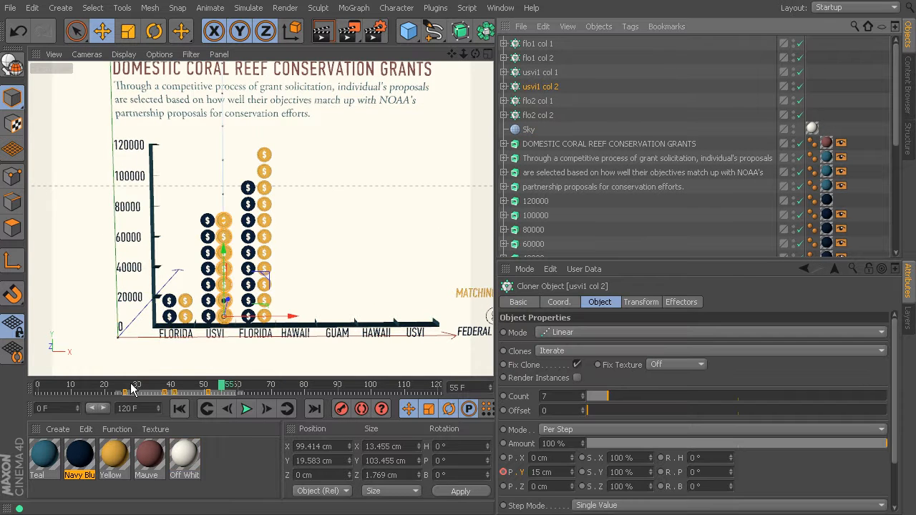
{"action": "left_click_drag", "start_coordinate": [206, 386], "coordinate": [120, 393]}
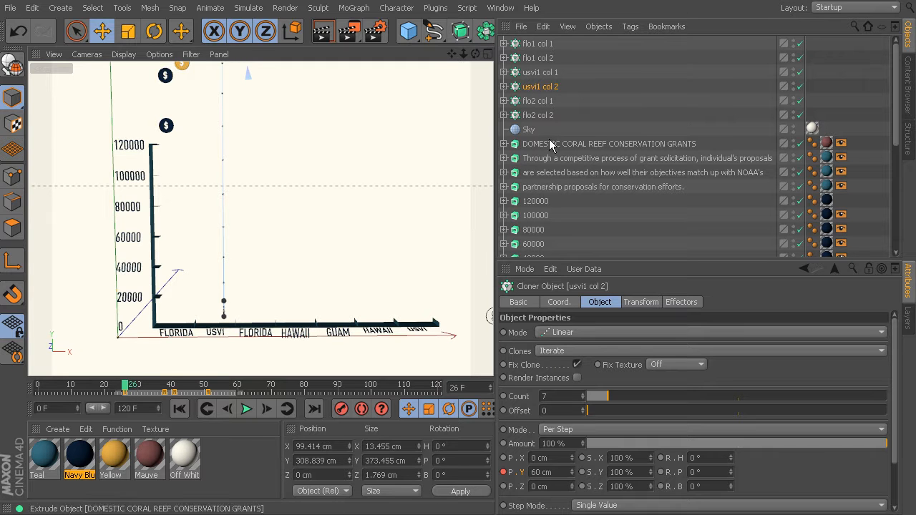
{"action": "left_click", "coordinate": [267, 411]}
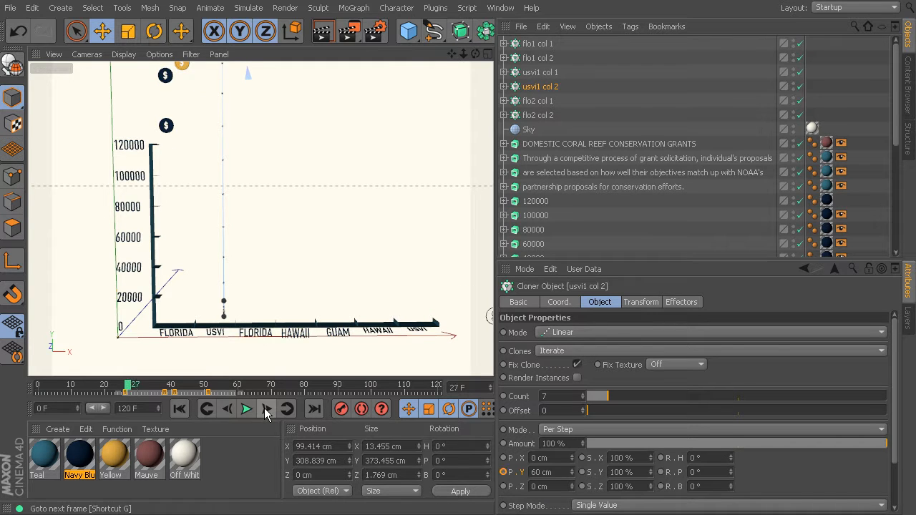
{"action": "left_click", "coordinate": [267, 411]}
{"action": "left_click", "coordinate": [528, 104]}
{"action": "left_click_drag", "start_coordinate": [254, 393], "coordinate": [156, 394]}
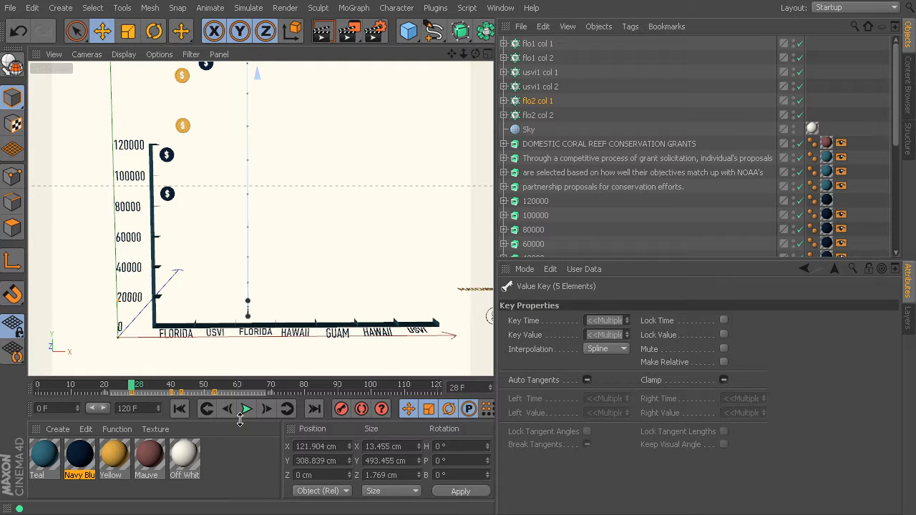
Step: Advance two frames and shift all of flo2 col 2's keyframes to start at frame 30
{"action": "left_click", "coordinate": [268, 409]}
{"action": "left_click", "coordinate": [269, 409]}
{"action": "left_click", "coordinate": [548, 115]}
{"action": "left_click_drag", "start_coordinate": [216, 393], "coordinate": [267, 393]}
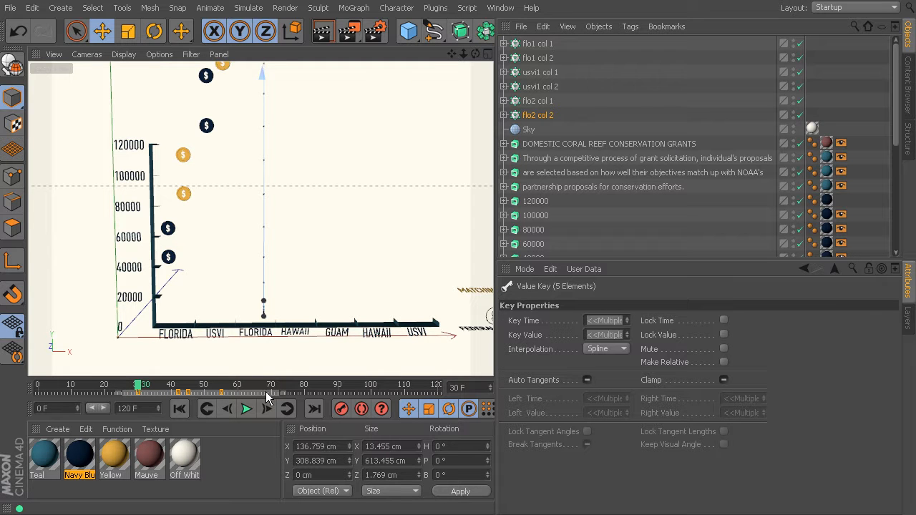
Step: Scrub through the coin drop up to frame 52 to check the staggered timing of all three column pairs
{"action": "left_click", "coordinate": [132, 391]}
{"action": "left_click_drag", "start_coordinate": [132, 391], "coordinate": [216, 437]}
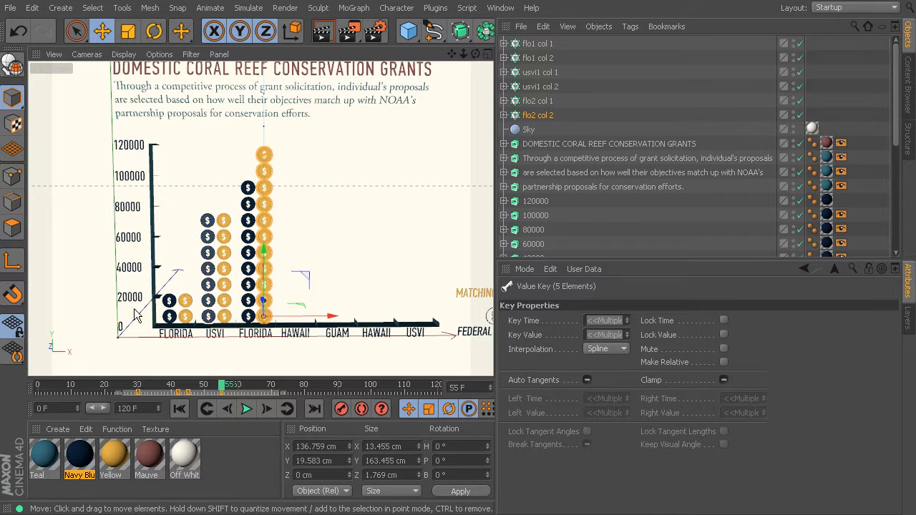
{"action": "left_click_drag", "start_coordinate": [111, 385], "coordinate": [208, 403]}
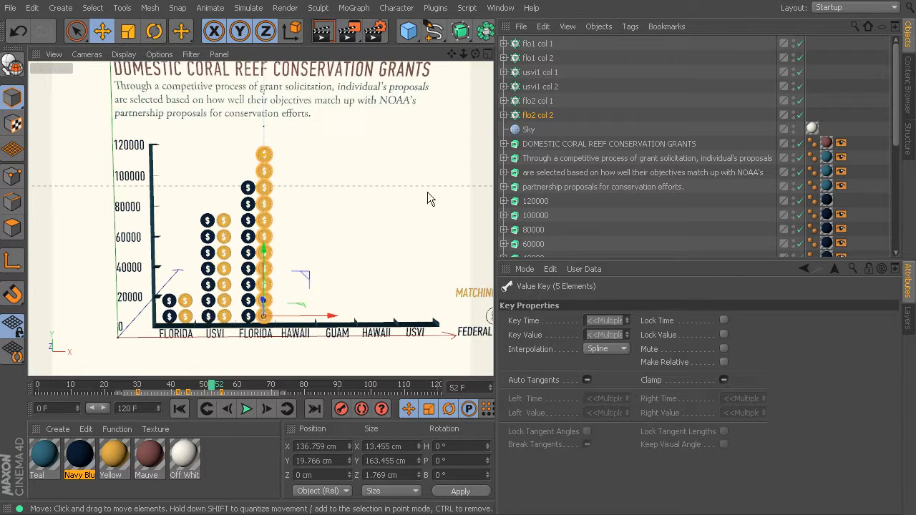